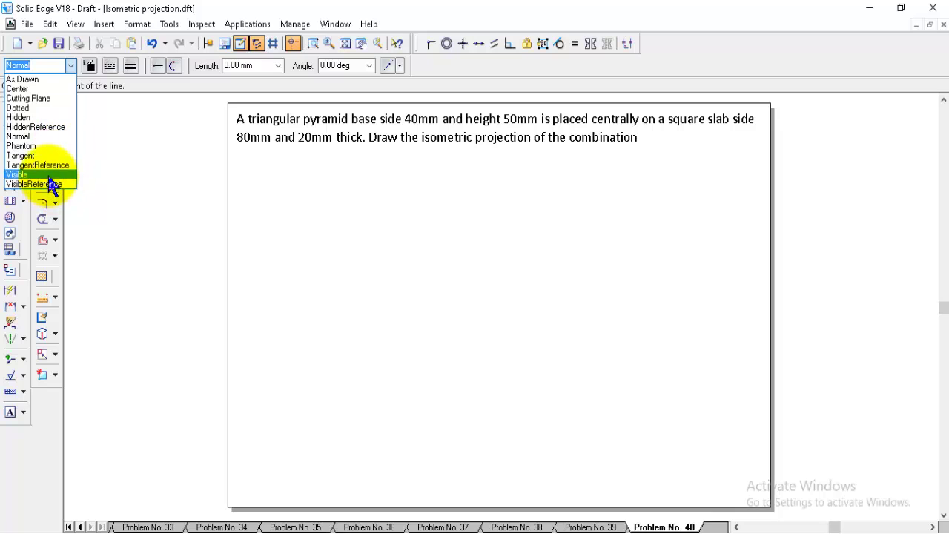
Draw four 80 mm Visible lines at 30°, 150°, -150° and -30° forming the slab's top rhombus.
{"action": "left_click", "coordinate": [46, 175]}
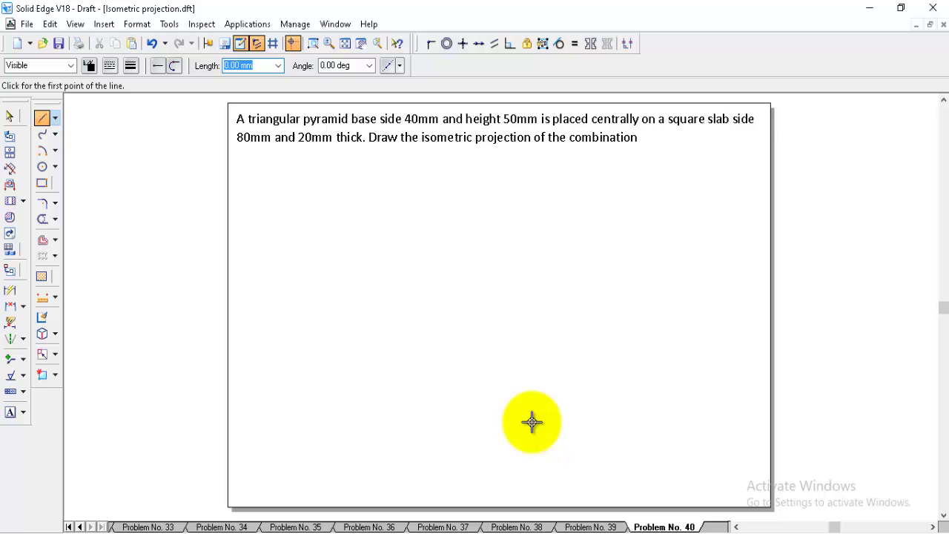
{"action": "left_click", "coordinate": [485, 363]}
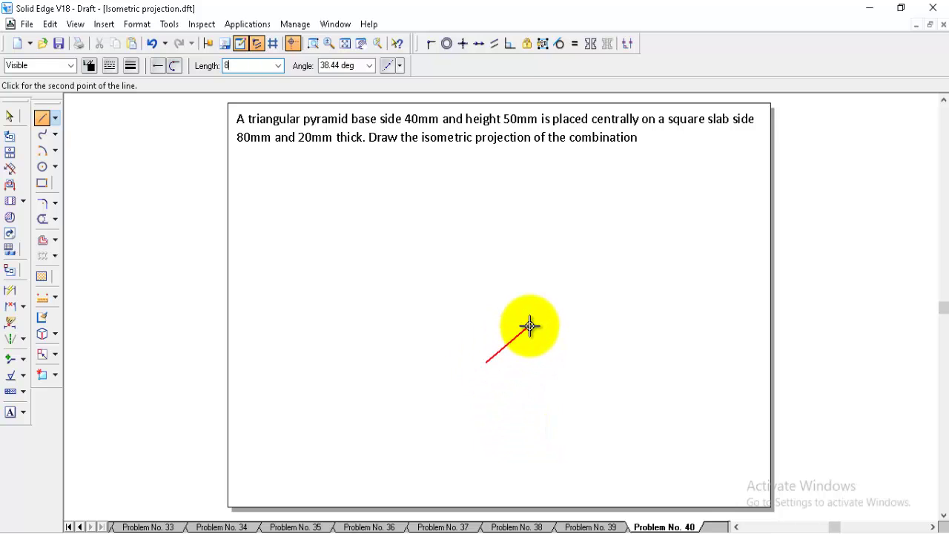
{"action": "type", "text": "30"}
{"action": "key", "text": "Return"}
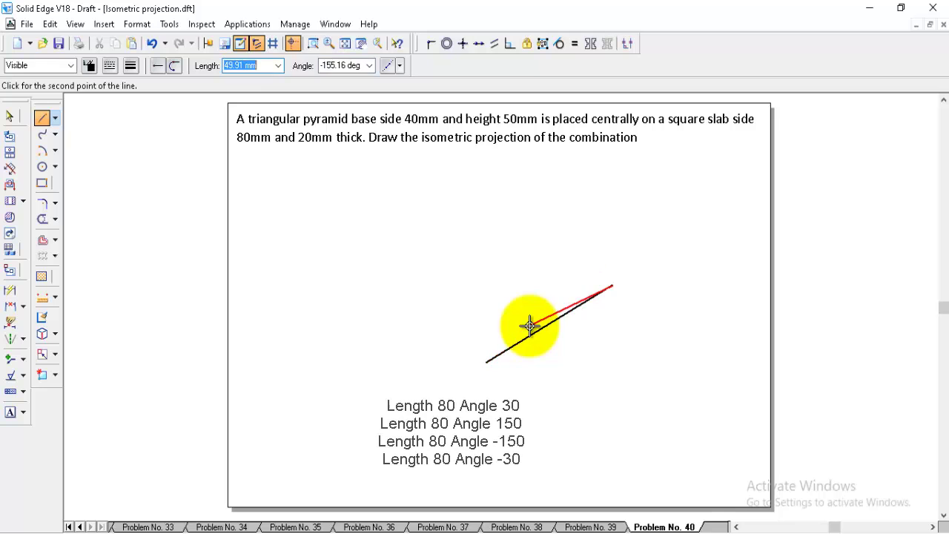
{"action": "type", "text": "80"}
{"action": "key", "text": "Tab"}
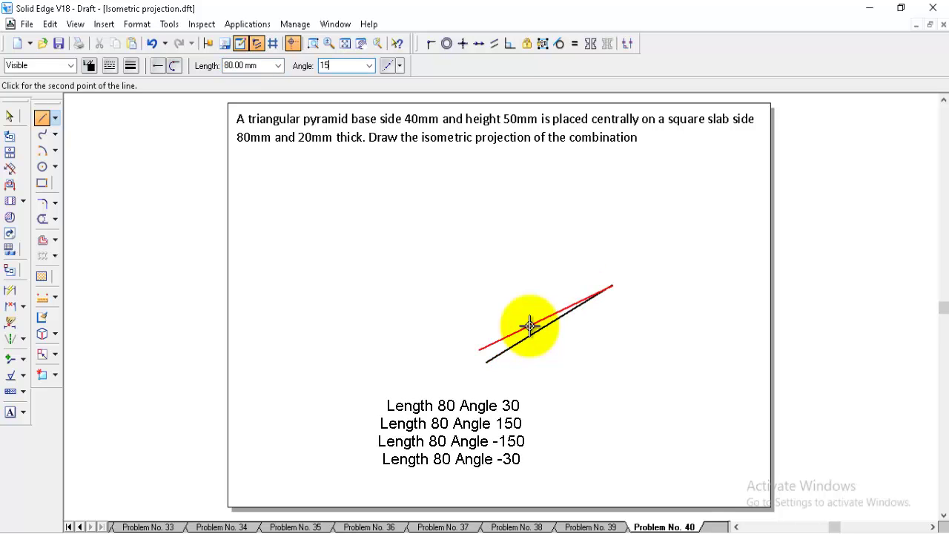
{"action": "type", "text": "150"}
{"action": "key", "text": "Return"}
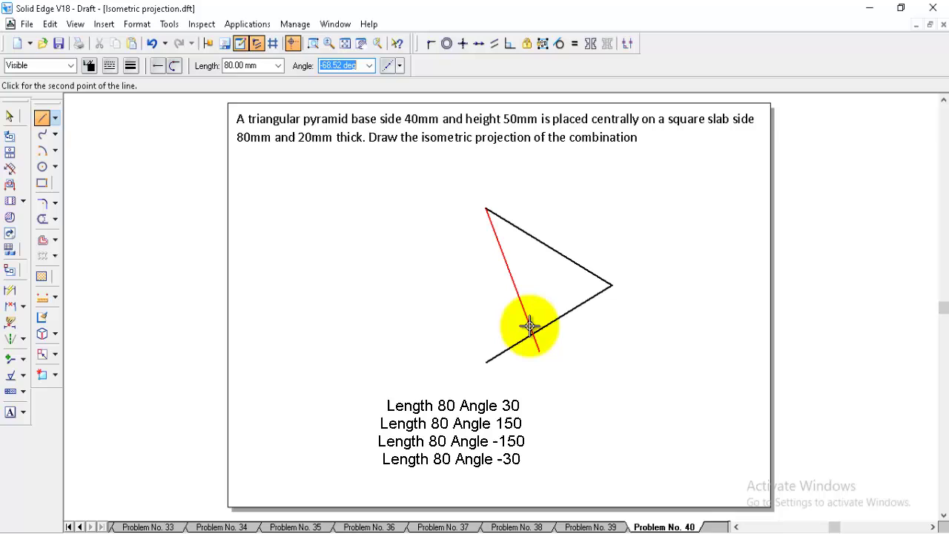
{"action": "key", "text": "Return"}
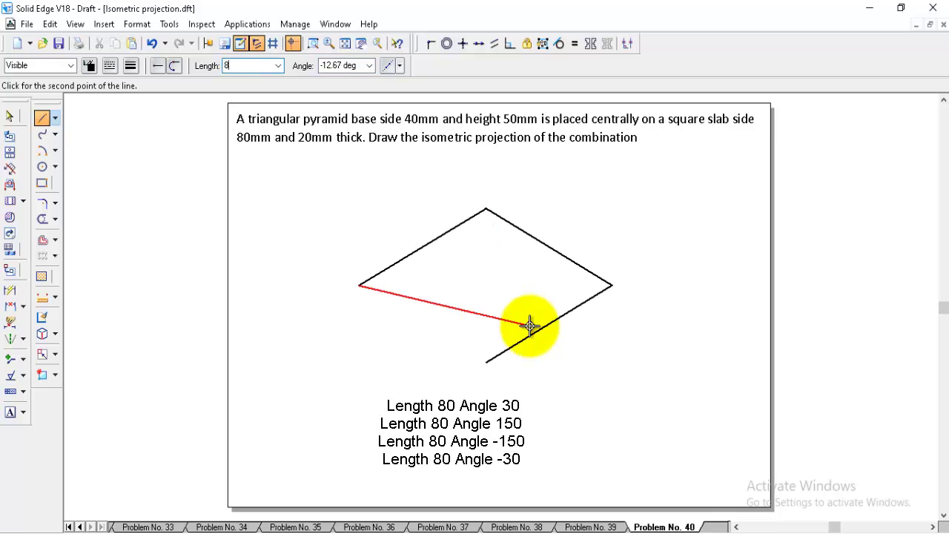
{"action": "type", "text": "-30"}
{"action": "key", "text": "Return"}
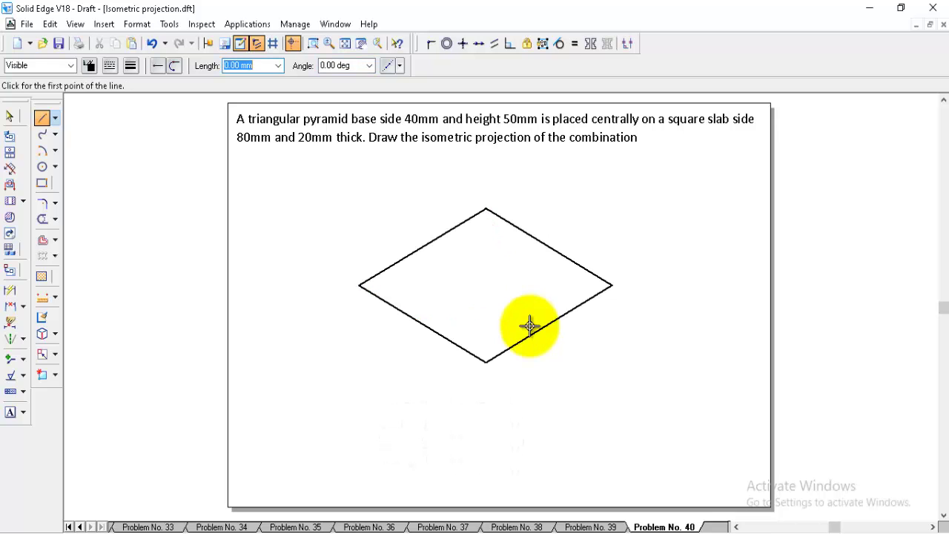
Draw a 20 mm vertical edge down from the rhombus's left corner.
{"action": "left_click", "coordinate": [359, 283]}
{"action": "right_click", "coordinate": [360, 313]}
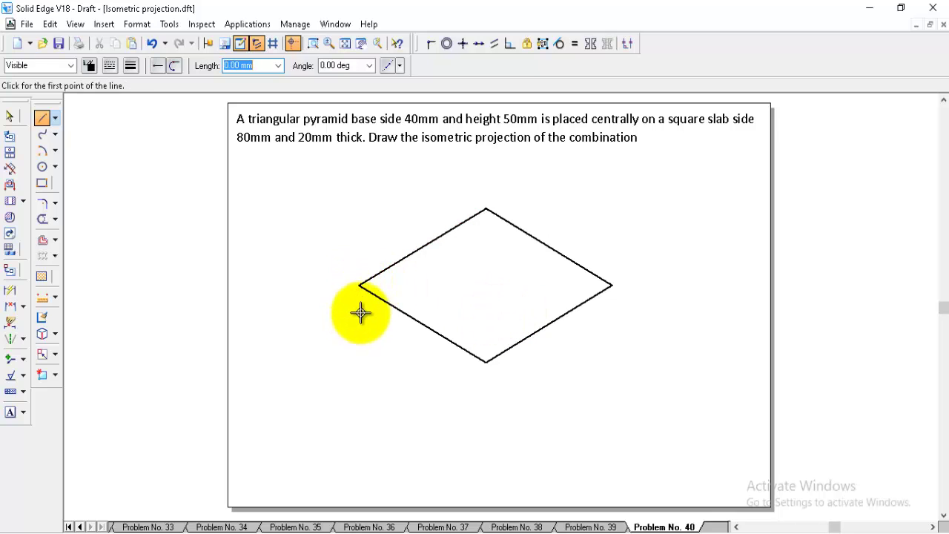
{"action": "left_click", "coordinate": [359, 285]}
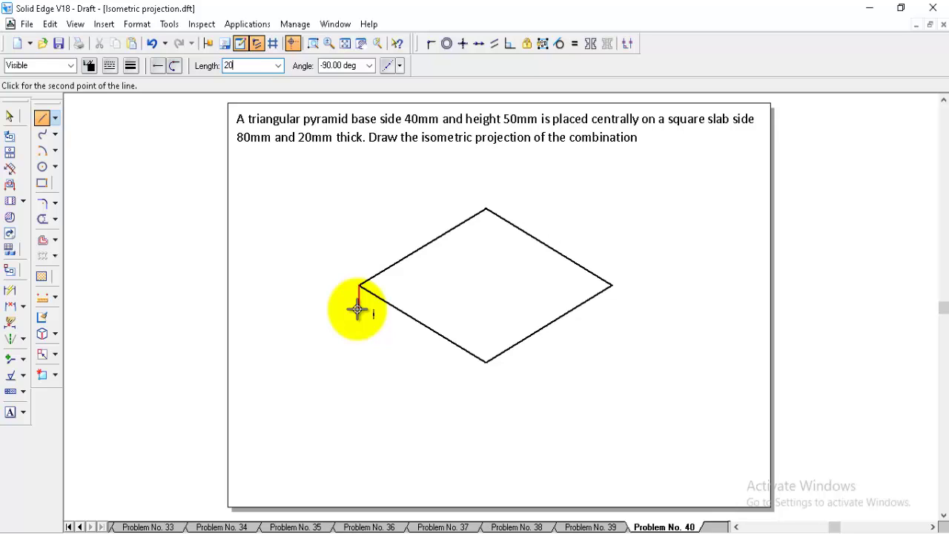
{"action": "left_click", "coordinate": [409, 339]}
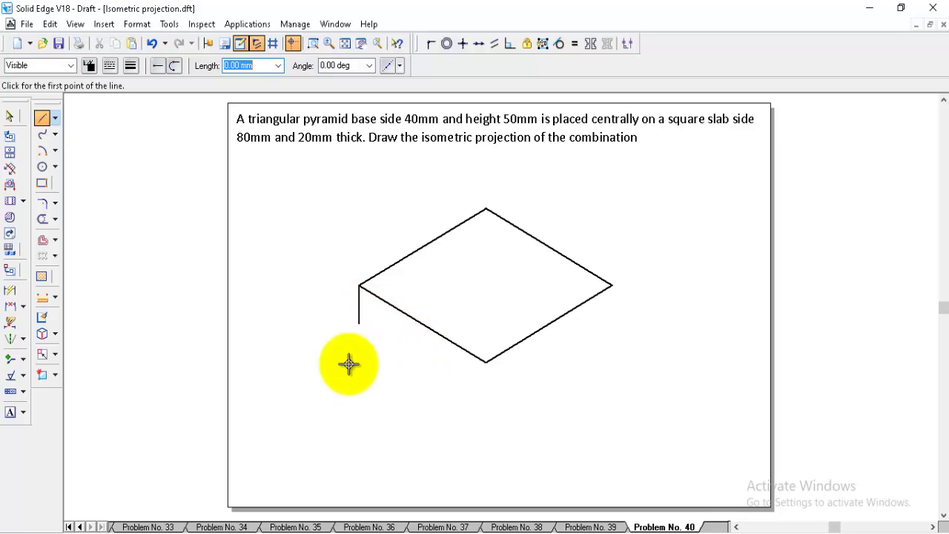
Copy the vertical edge to the rhombus's lower and right corners.
{"action": "left_click", "coordinate": [55, 355]}
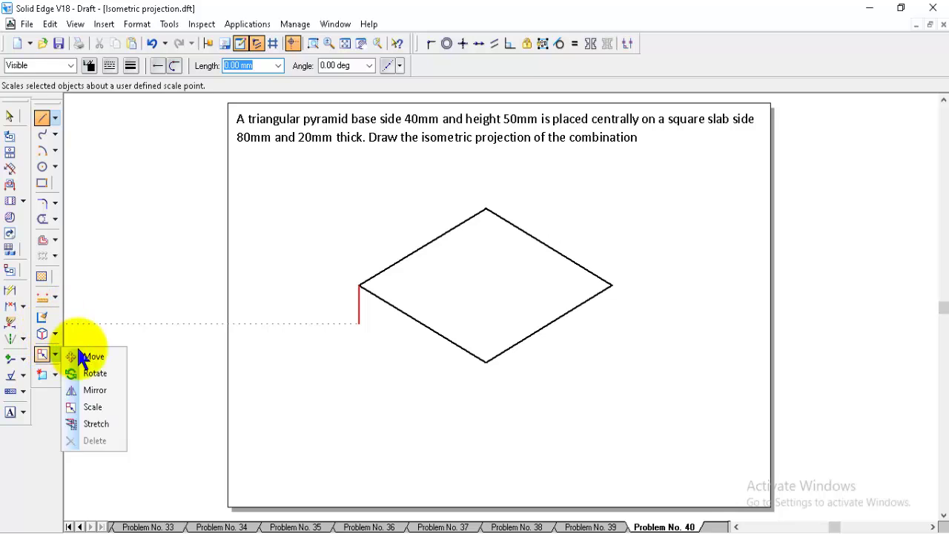
{"action": "left_click", "coordinate": [78, 356]}
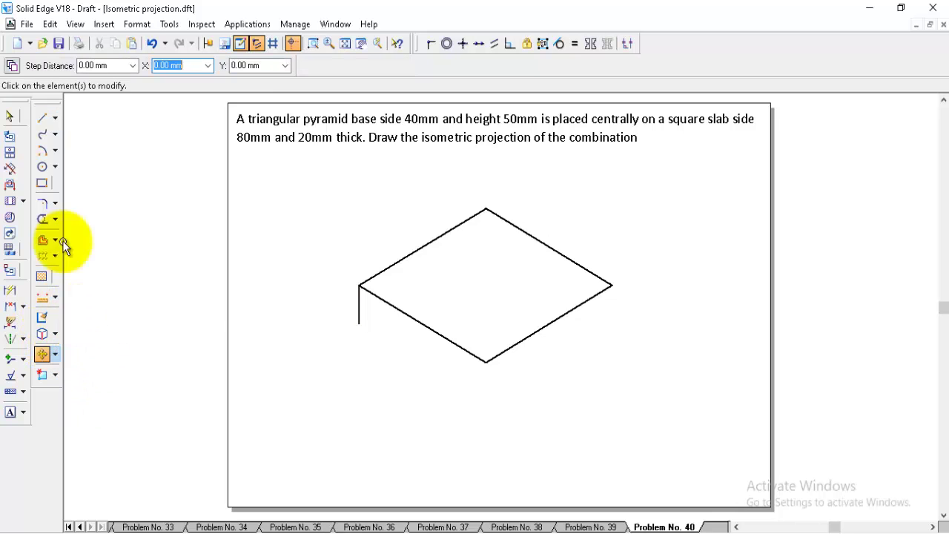
{"action": "left_click", "coordinate": [359, 284]}
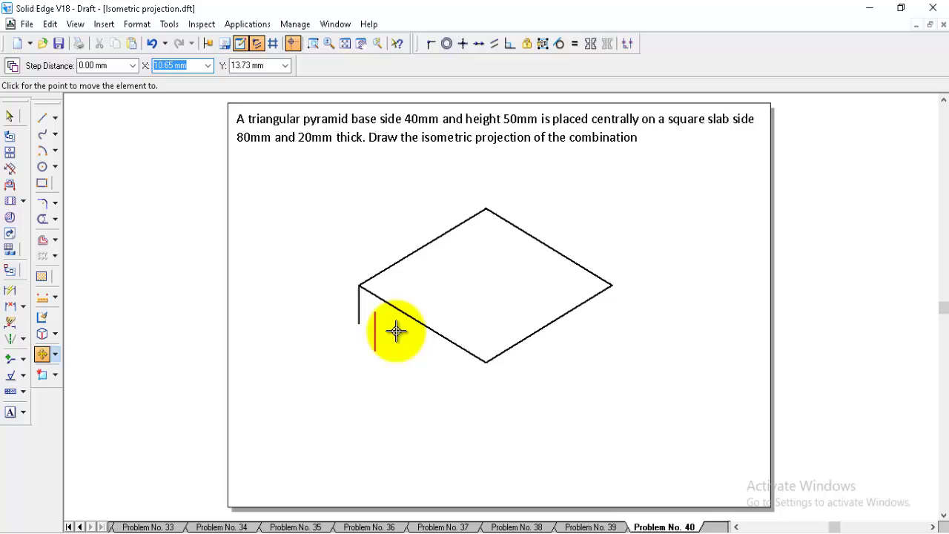
{"action": "left_click", "coordinate": [485, 361]}
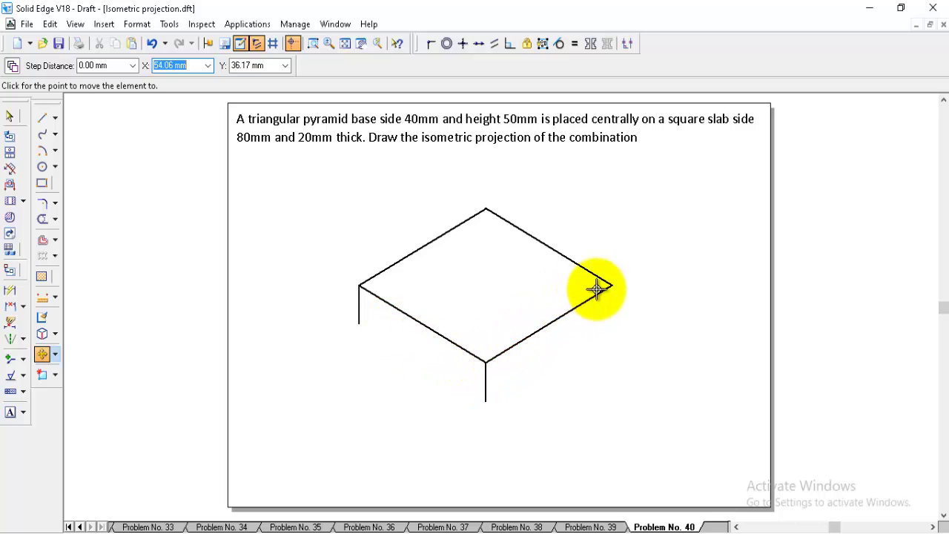
{"action": "left_click", "coordinate": [611, 286]}
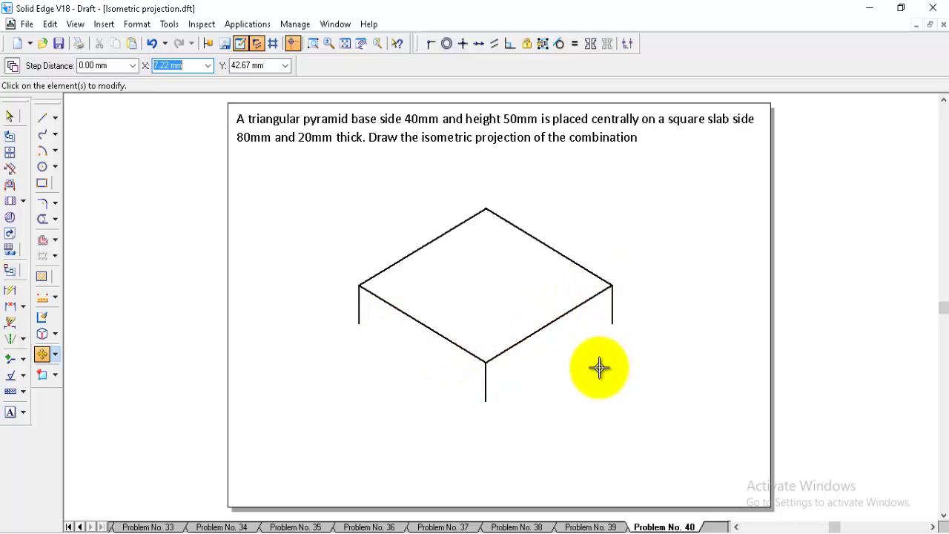
Copy the two lower top-face edges 20 mm down as the slab's bottom edges.
{"action": "left_click", "coordinate": [440, 335]}
{"action": "left_click", "coordinate": [516, 344]}
{"action": "right_click", "coordinate": [515, 347]}
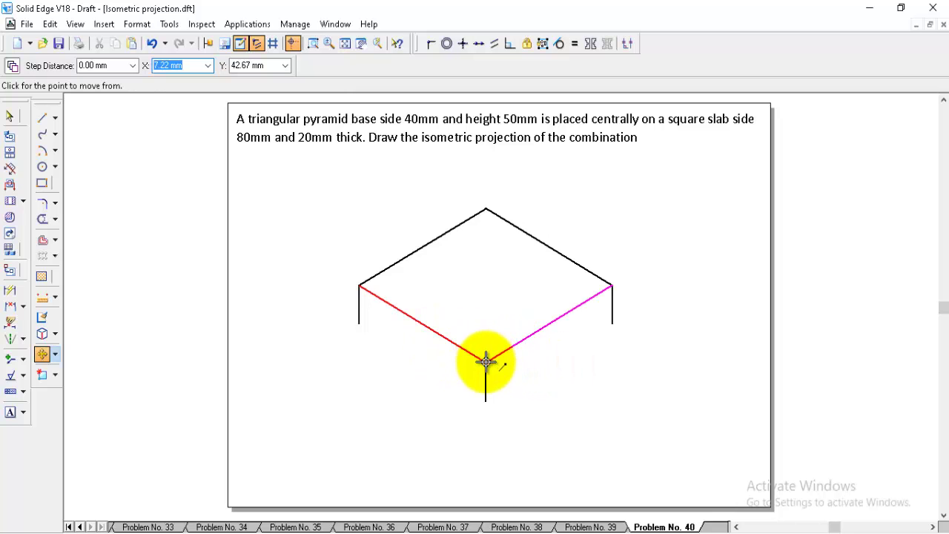
{"action": "left_click", "coordinate": [485, 361]}
{"action": "left_click", "coordinate": [485, 401]}
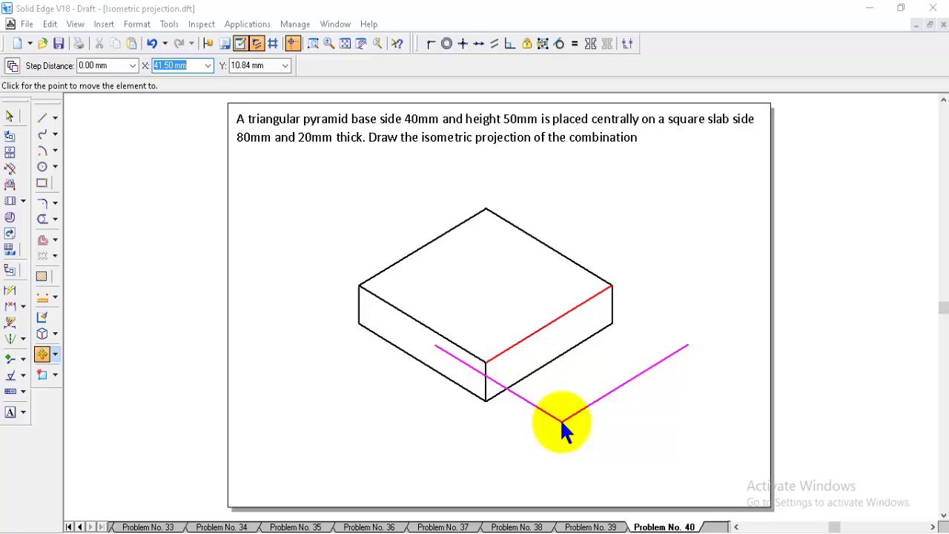
{"action": "right_click", "coordinate": [439, 403]}
{"action": "left_click", "coordinate": [43, 117]}
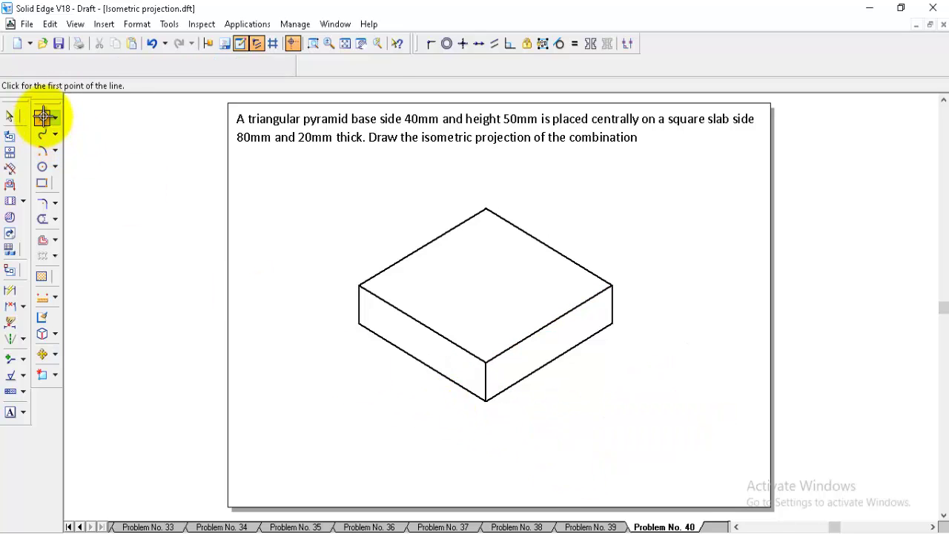
Draw a Normal-style line from the top face's left corner to its right corner.
{"action": "left_click", "coordinate": [70, 65]}
{"action": "left_click", "coordinate": [42, 137]}
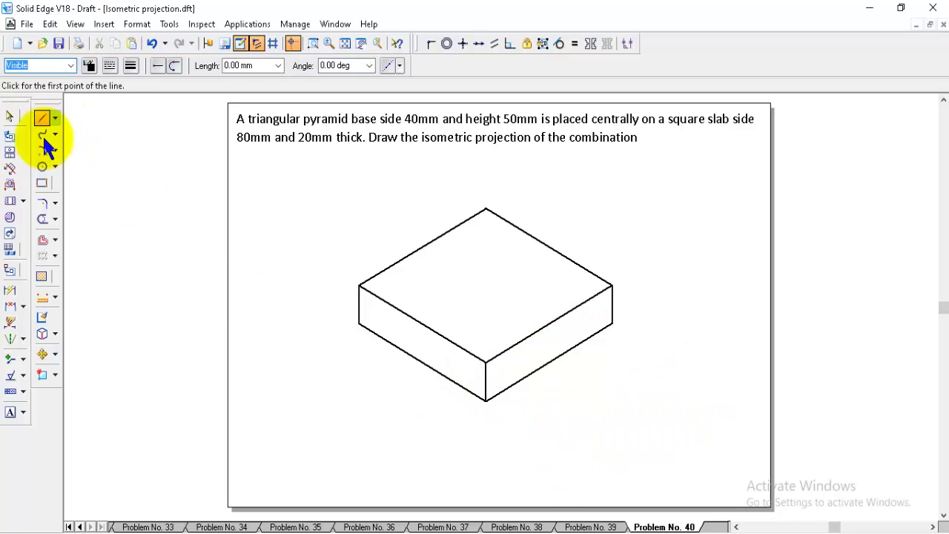
{"action": "left_click", "coordinate": [360, 286]}
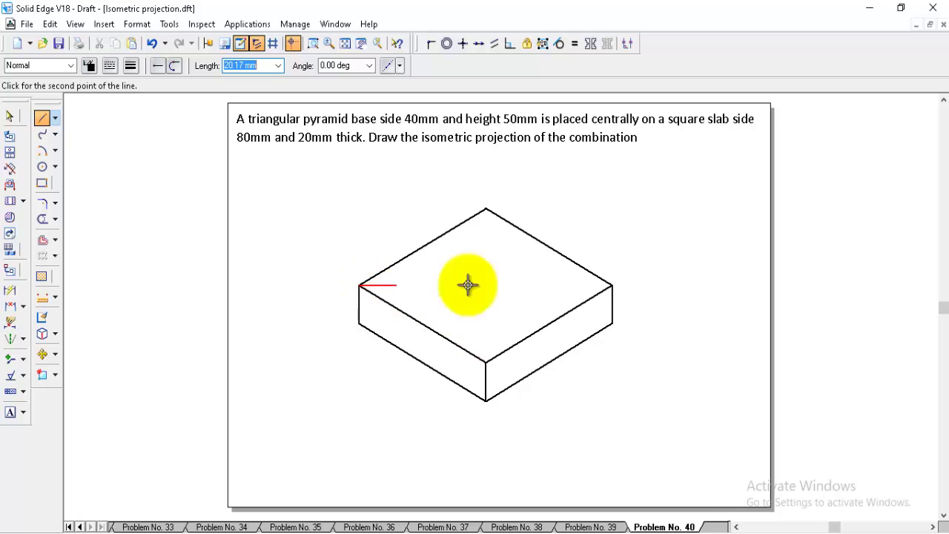
{"action": "left_click", "coordinate": [612, 285]}
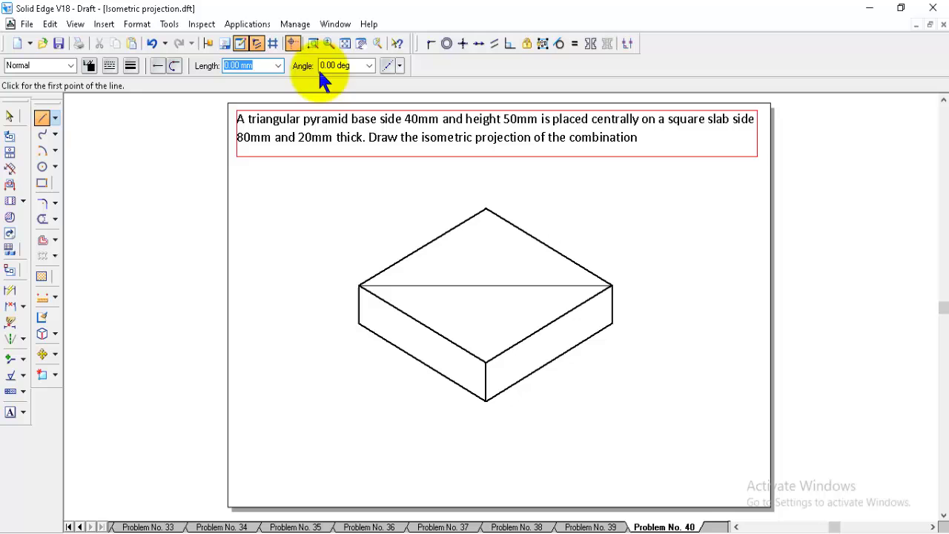
Run the nSidePolygon macro.
{"action": "left_click", "coordinate": [248, 24]}
{"action": "mouse_move", "coordinate": [270, 79]}
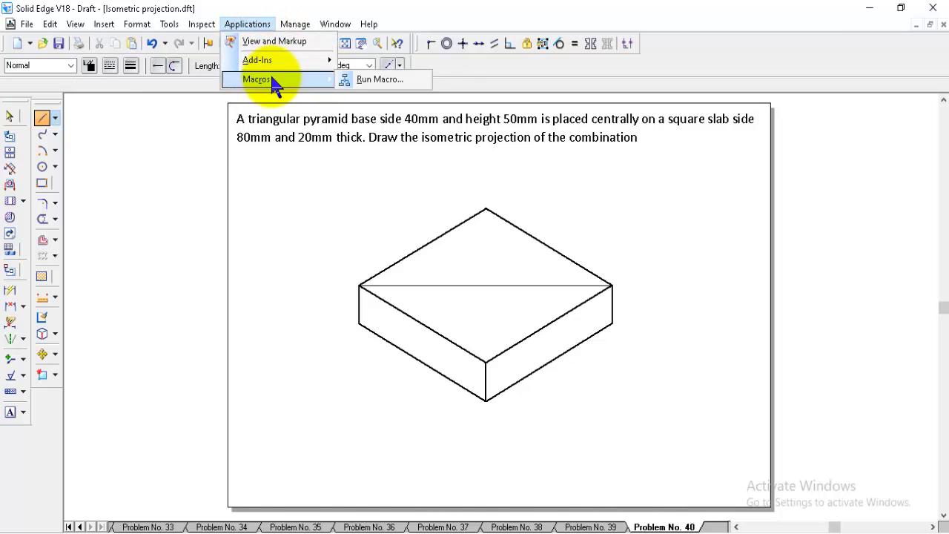
{"action": "left_click", "coordinate": [369, 79]}
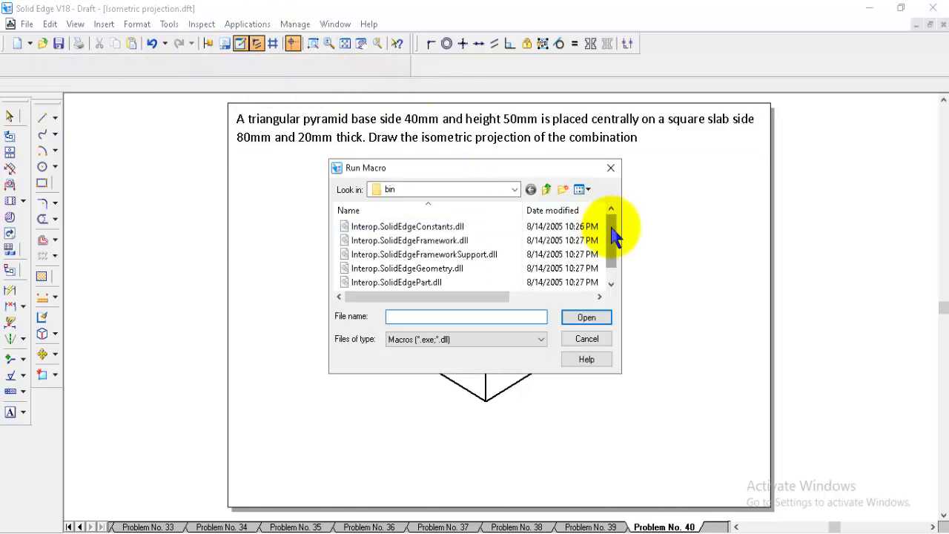
{"action": "scroll", "coordinate": [614, 229], "scroll_direction": "down", "scroll_amount": 3}
{"action": "left_click", "coordinate": [397, 282]}
{"action": "left_click", "coordinate": [590, 318]}
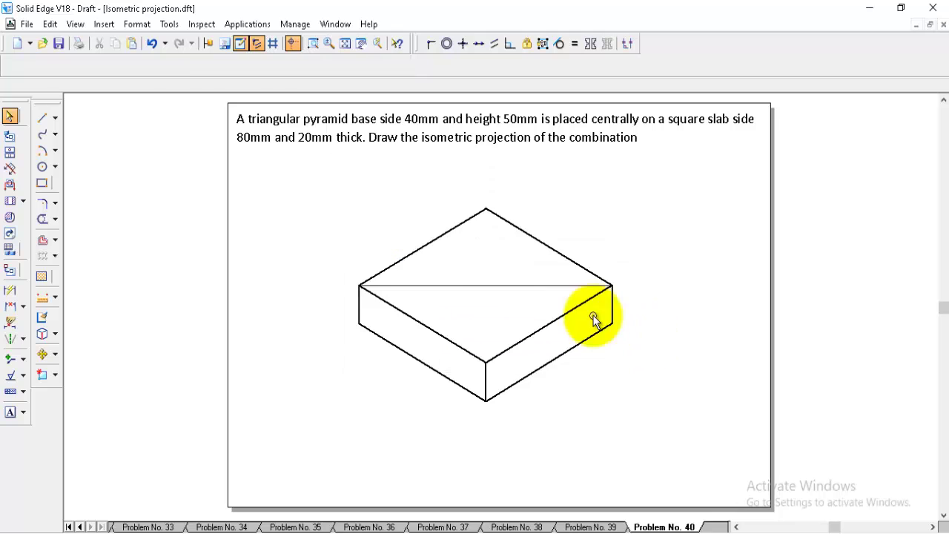
Define the triangle by side length and place it left of the slab.
{"action": "left_click", "coordinate": [358, 233]}
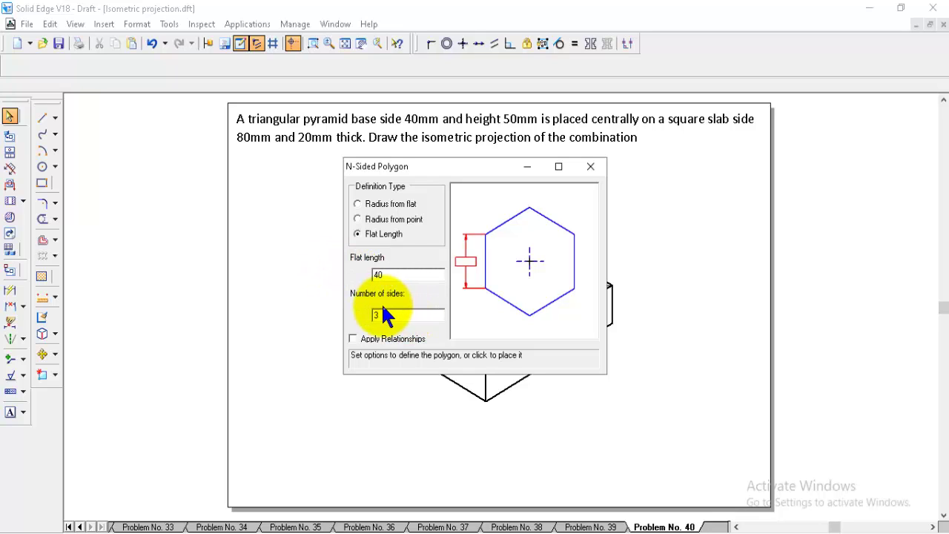
{"action": "left_click", "coordinate": [292, 364]}
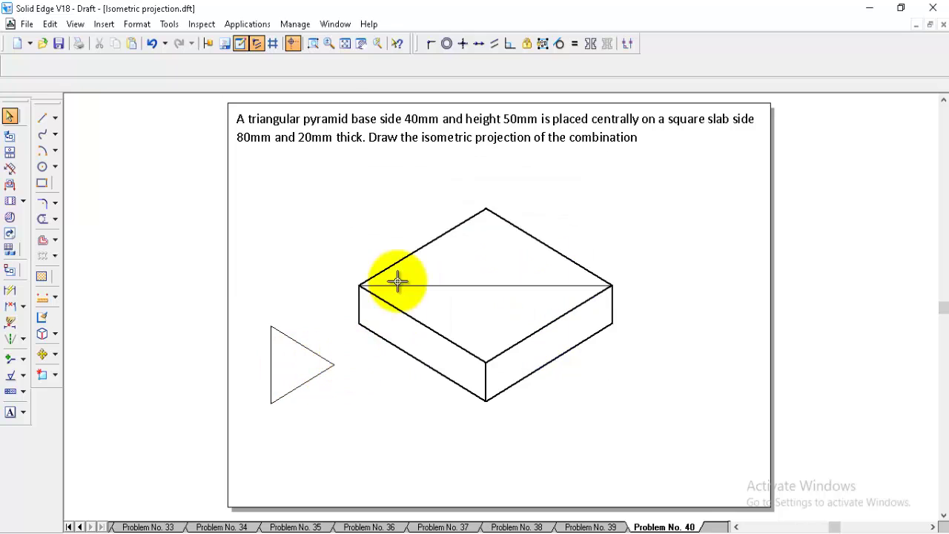
{"action": "left_click", "coordinate": [313, 43]}
Zoom in and draw bottom, right and top lines boxing the triangle through its vertices.
{"action": "left_click", "coordinate": [204, 289]}
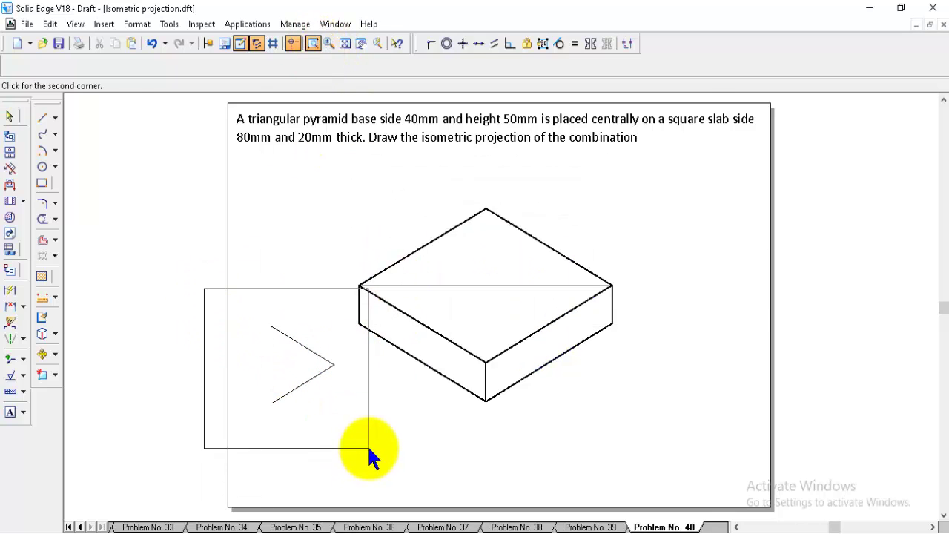
{"action": "left_click", "coordinate": [368, 453]}
{"action": "left_click", "coordinate": [42, 119]}
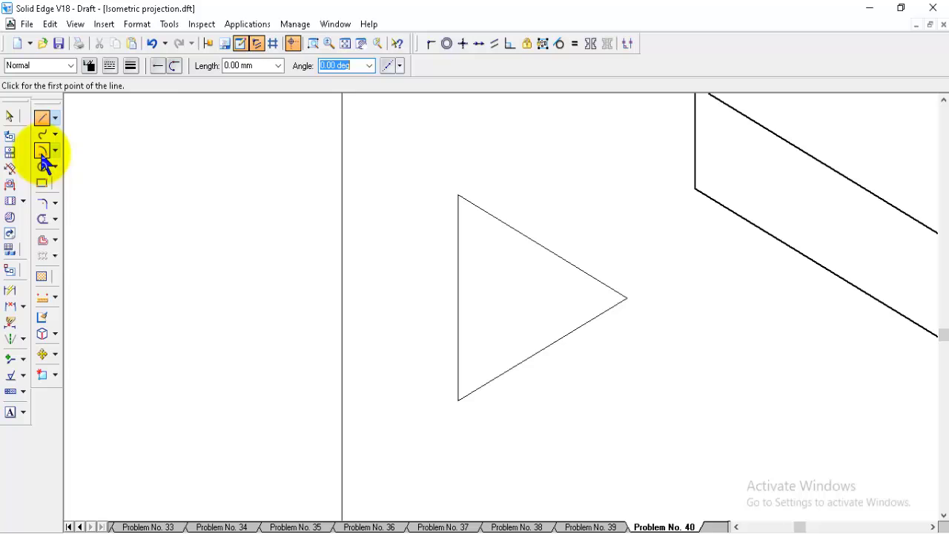
{"action": "left_click", "coordinate": [626, 401]}
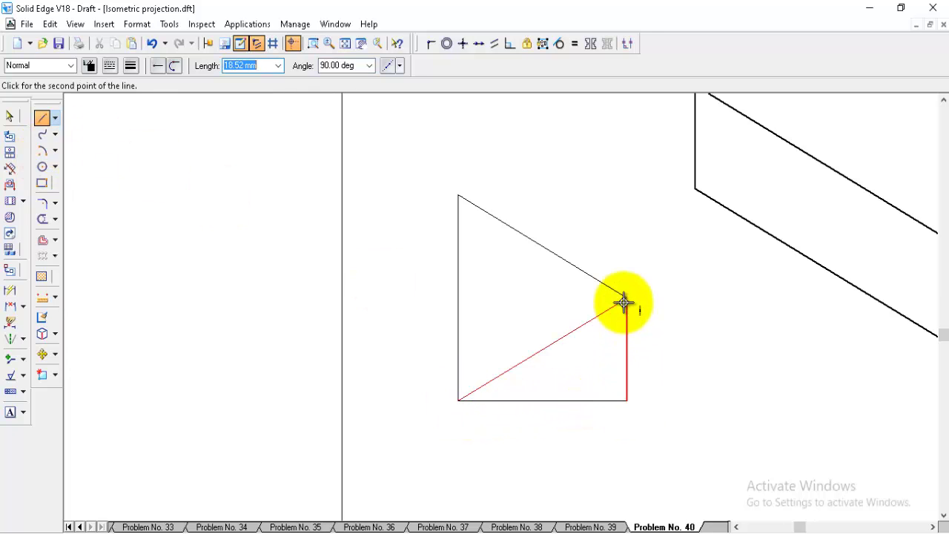
{"action": "left_click", "coordinate": [626, 195]}
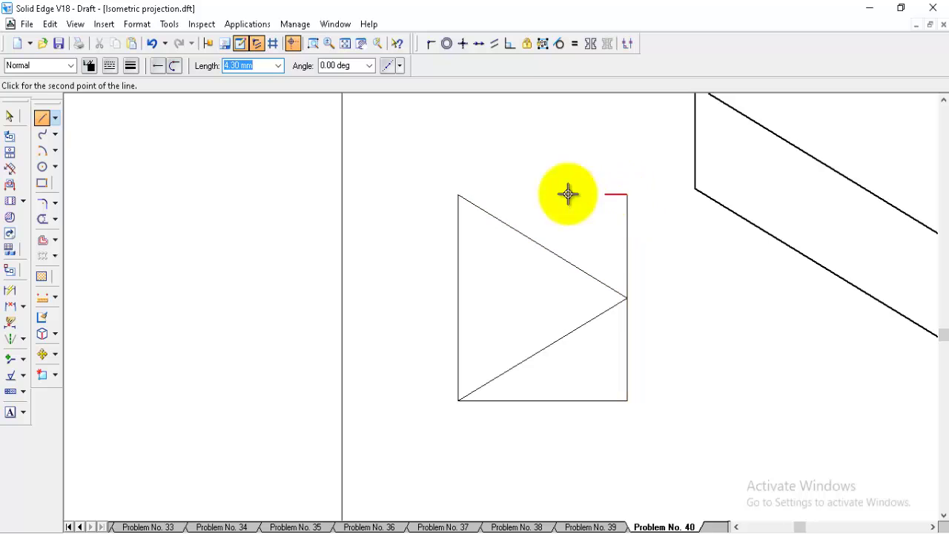
{"action": "left_click", "coordinate": [458, 195]}
{"action": "right_click", "coordinate": [432, 240]}
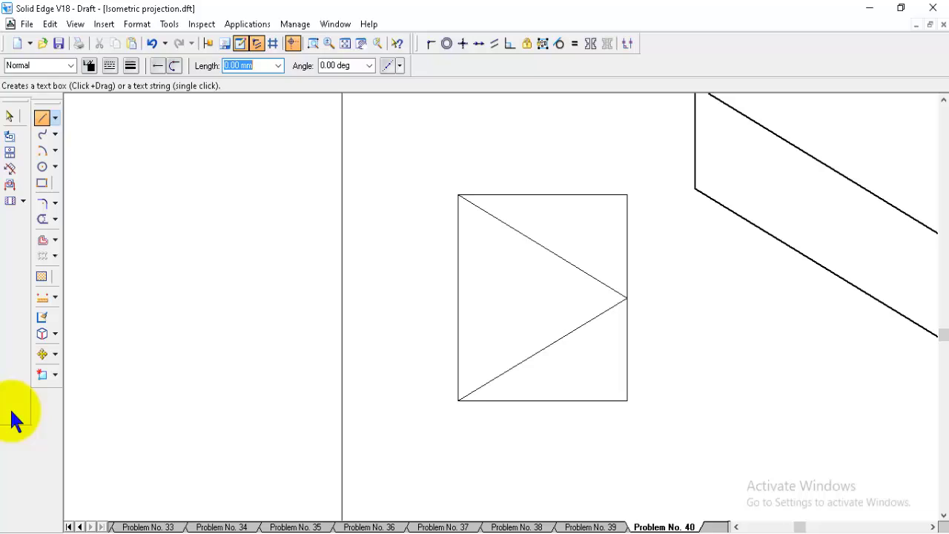
Place text labels O, A, B and C at the rectangle's corners.
{"action": "left_click", "coordinate": [10, 412]}
{"action": "left_click", "coordinate": [452, 415]}
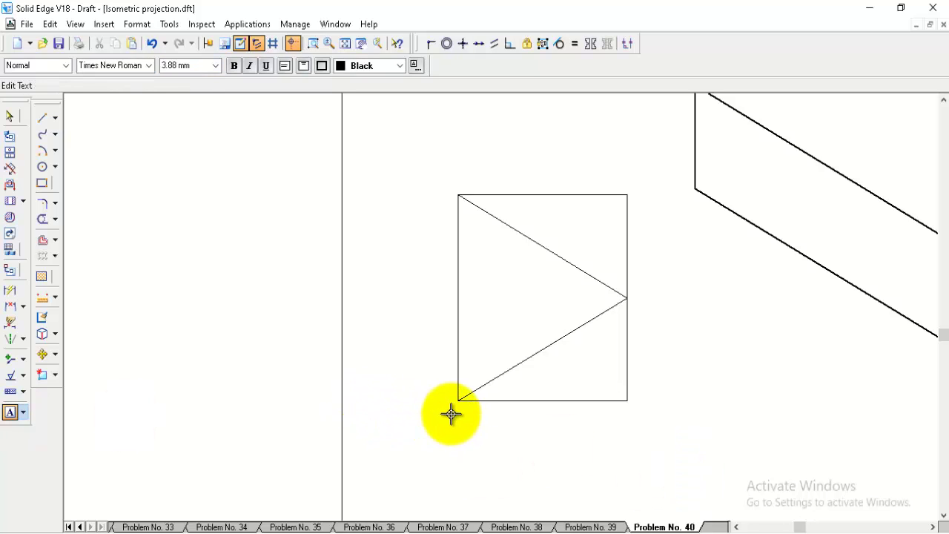
{"action": "type", "text": "O"}
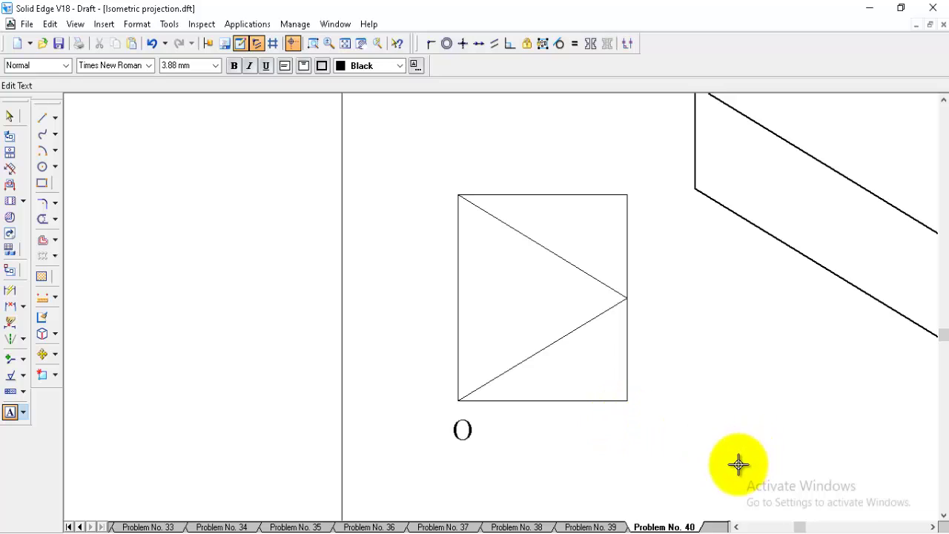
{"action": "type", "text": "A"}
{"action": "left_click", "coordinate": [630, 164]}
{"action": "type", "text": "B"}
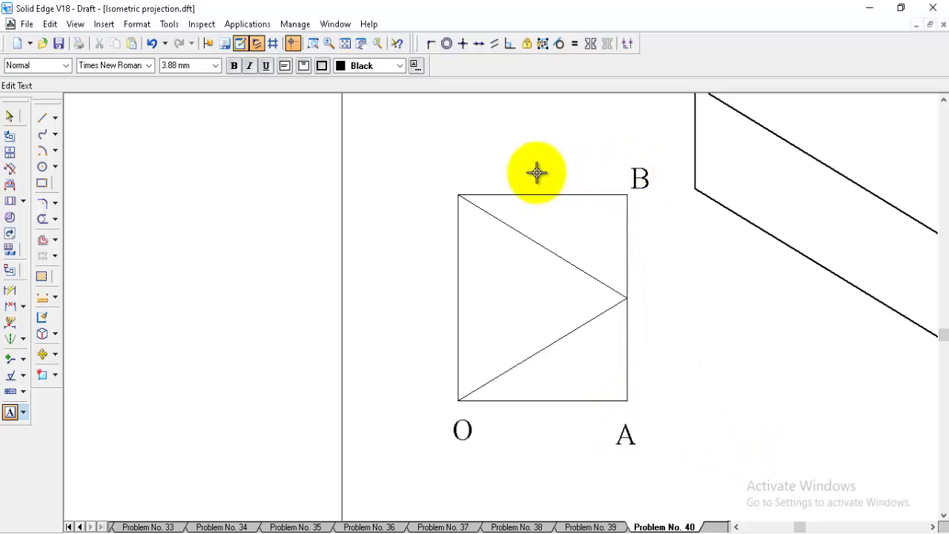
{"action": "left_click", "coordinate": [445, 176]}
{"action": "type", "text": "C"}
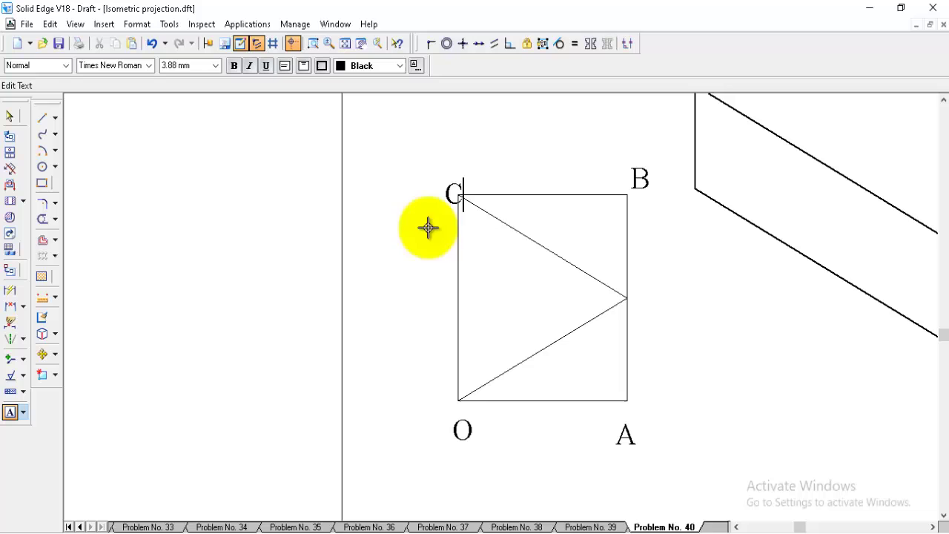
Number the triangle's vertices 1 and 2.
{"action": "key", "text": "Escape"}
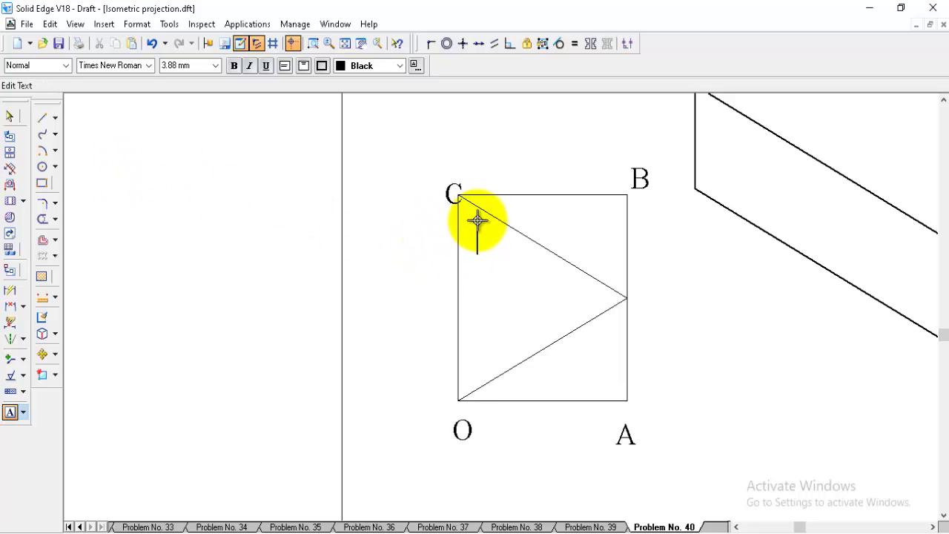
{"action": "type", "text": "1"}
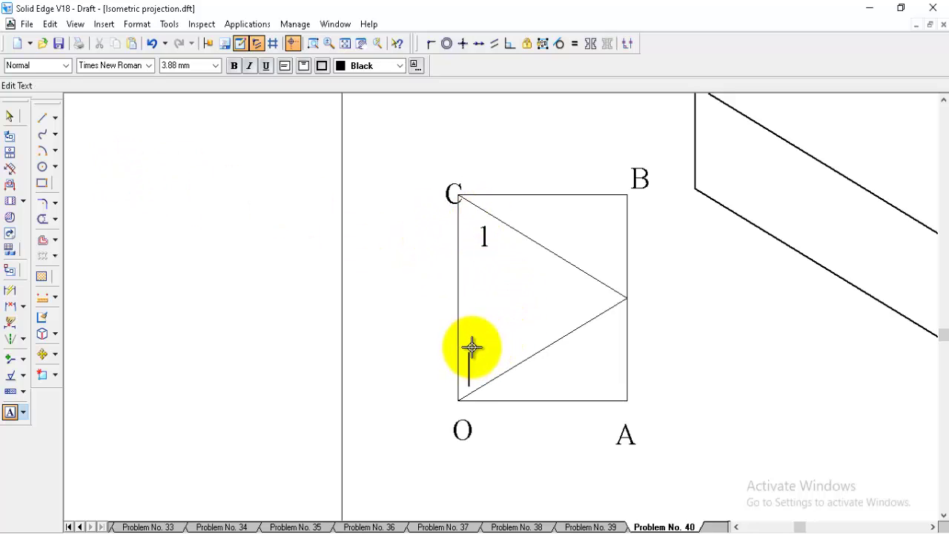
{"action": "type", "text": "2"}
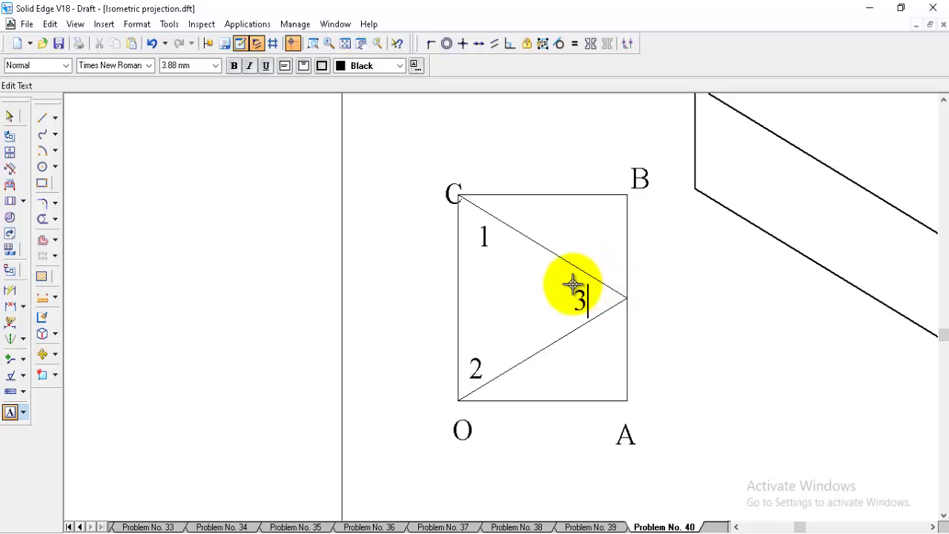
{"action": "left_click", "coordinate": [573, 284]}
Label vertex 3 and dimension the rectangle's 34.64 width below OA.
{"action": "type", "text": "3"}
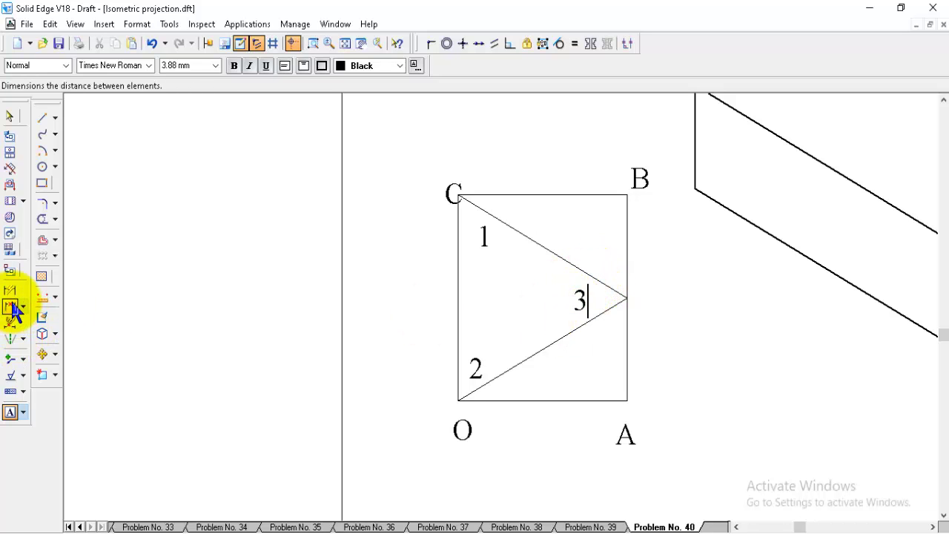
{"action": "left_click", "coordinate": [14, 308]}
{"action": "left_click", "coordinate": [23, 307]}
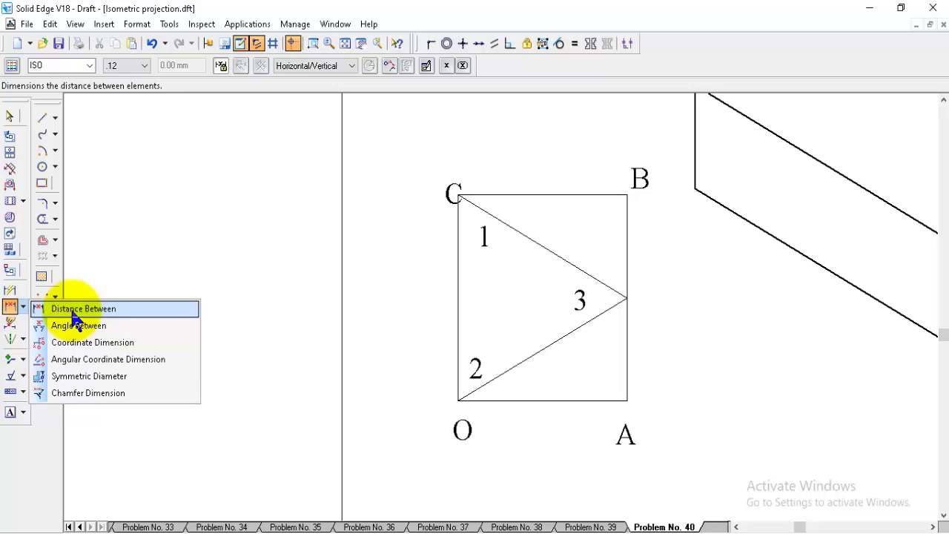
{"action": "left_click", "coordinate": [74, 309]}
{"action": "left_click", "coordinate": [459, 364]}
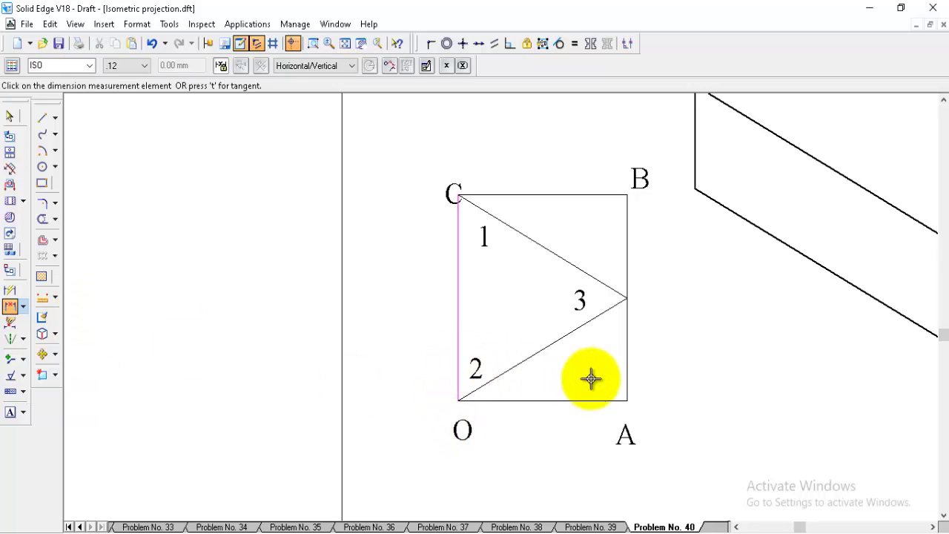
{"action": "left_click", "coordinate": [630, 373]}
{"action": "left_click", "coordinate": [547, 441]}
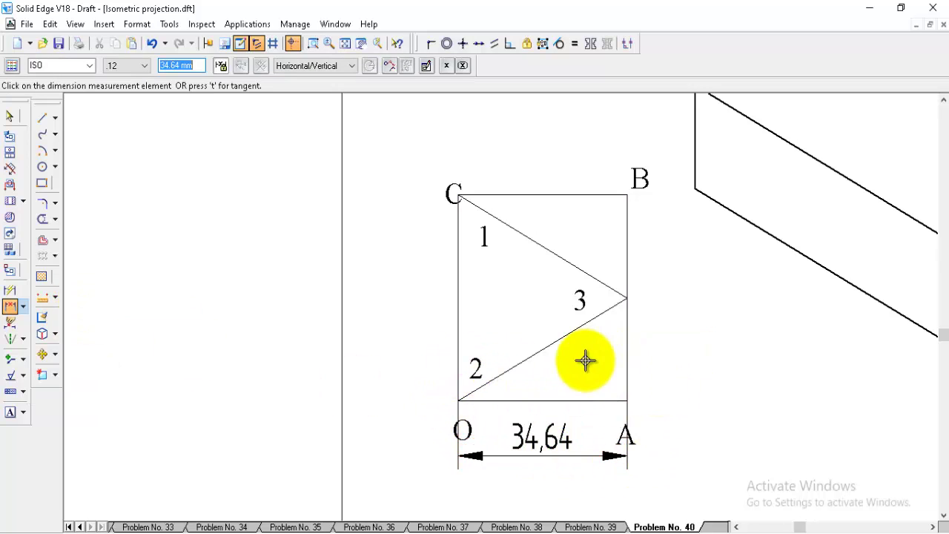
Dimension the rectangle's 40 height from OA to CB, left of OC.
{"action": "right_click", "coordinate": [513, 401]}
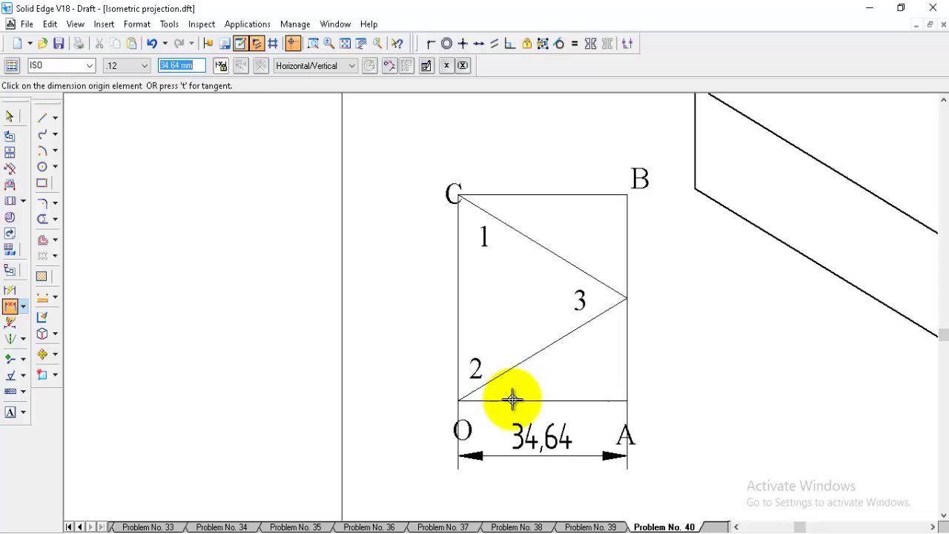
{"action": "left_click", "coordinate": [513, 401]}
{"action": "left_click", "coordinate": [514, 195]}
{"action": "left_click", "coordinate": [430, 277]}
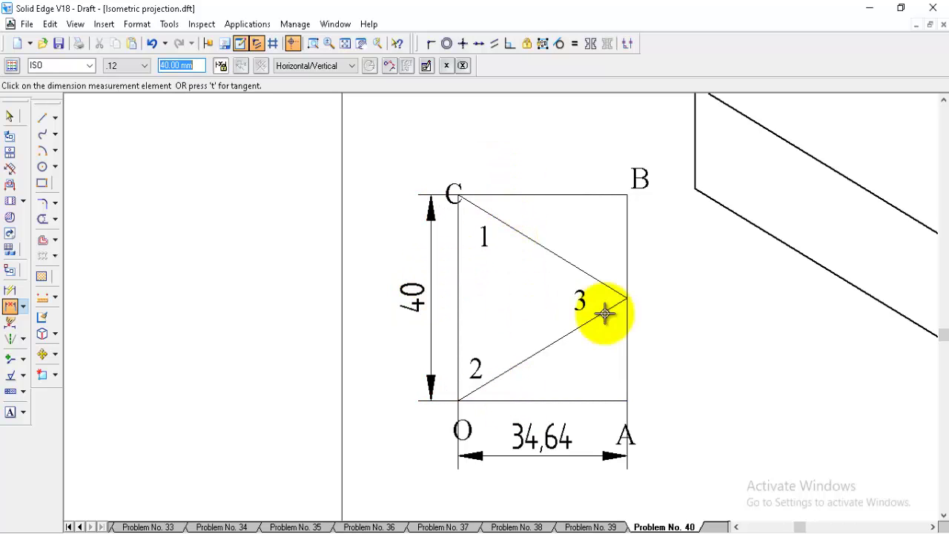
Dimension vertex 3 at 20 above OA, right of AB, and fit the sheet.
{"action": "left_click", "coordinate": [603, 401]}
{"action": "left_click", "coordinate": [530, 304]}
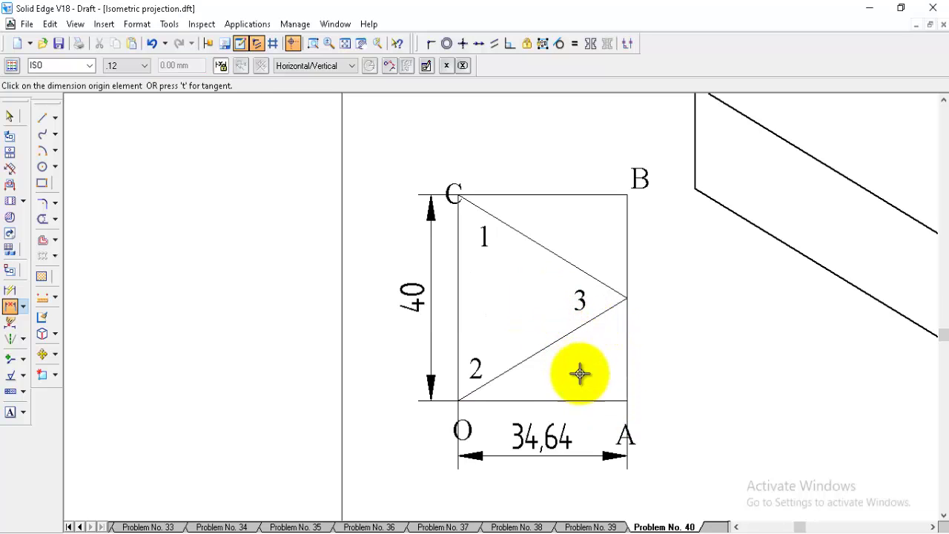
{"action": "left_click", "coordinate": [603, 400]}
{"action": "left_click", "coordinate": [629, 296]}
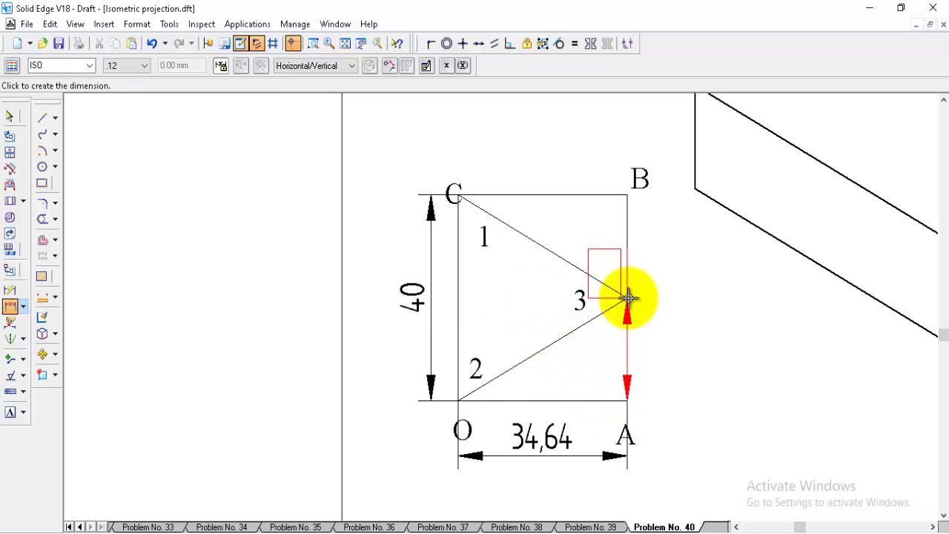
{"action": "left_click", "coordinate": [670, 341]}
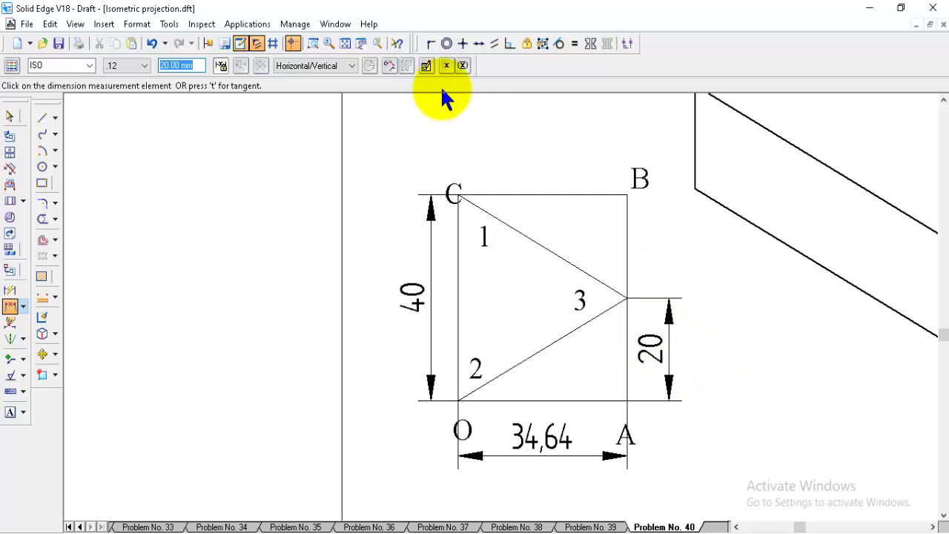
{"action": "left_click", "coordinate": [345, 43]}
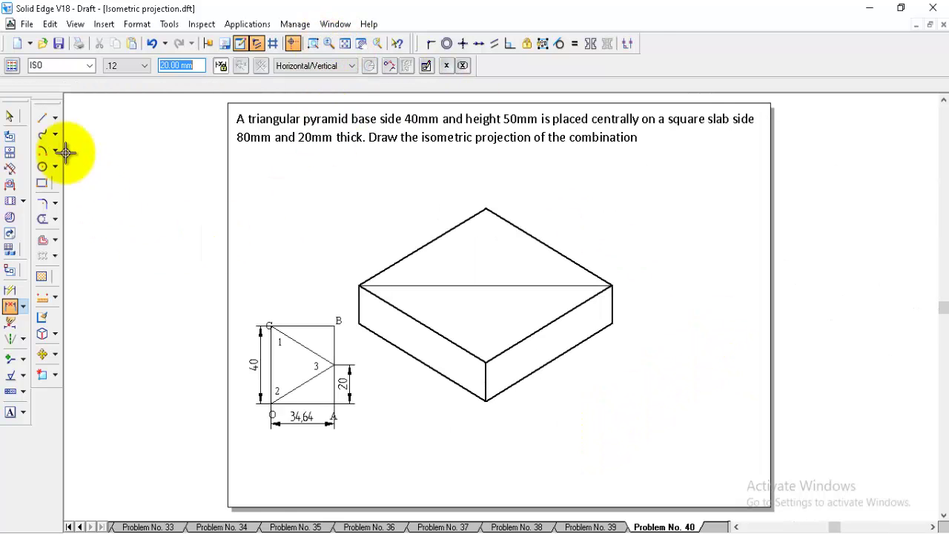
Draw the isometric base with sides 34.64/30°, 40/150°, 34.64/-150° and 40/-30°.
{"action": "left_click", "coordinate": [42, 117]}
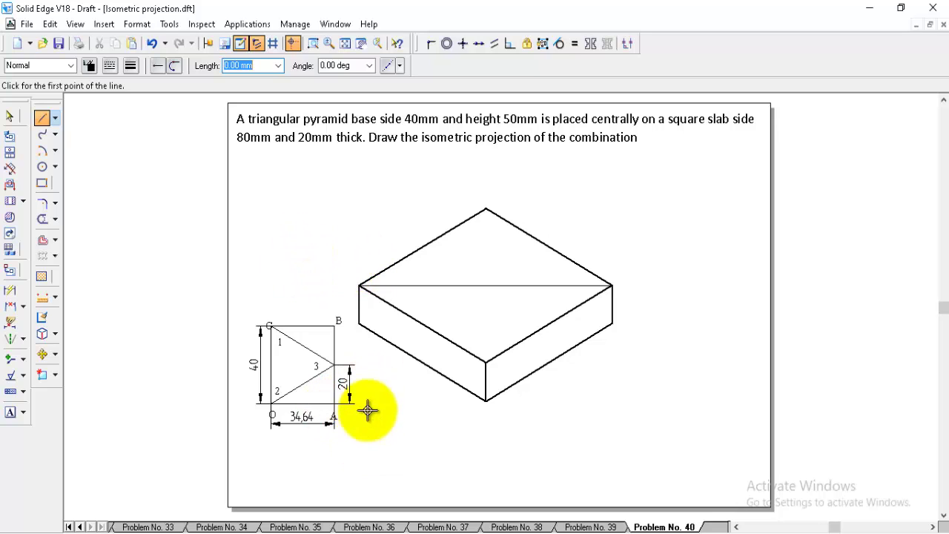
{"action": "left_click", "coordinate": [300, 245]}
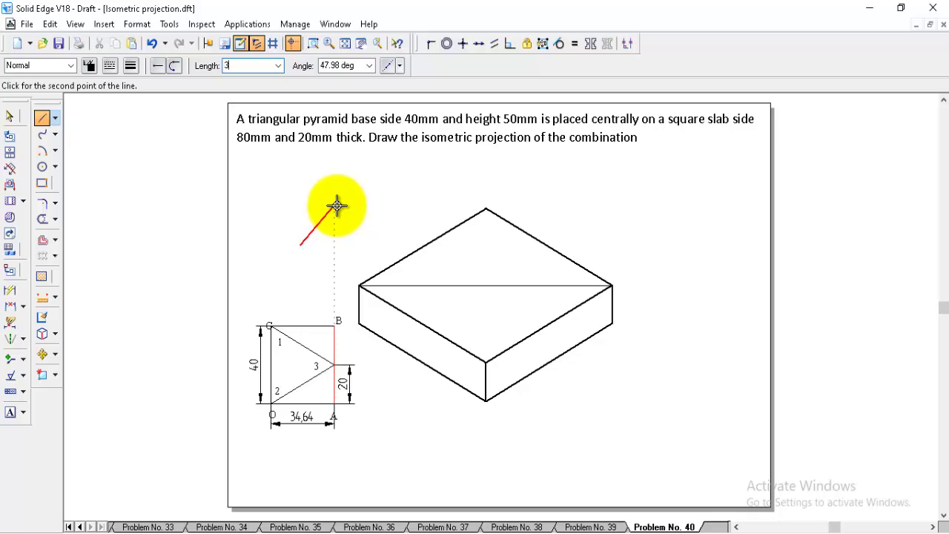
{"action": "type", "text": "34.64"}
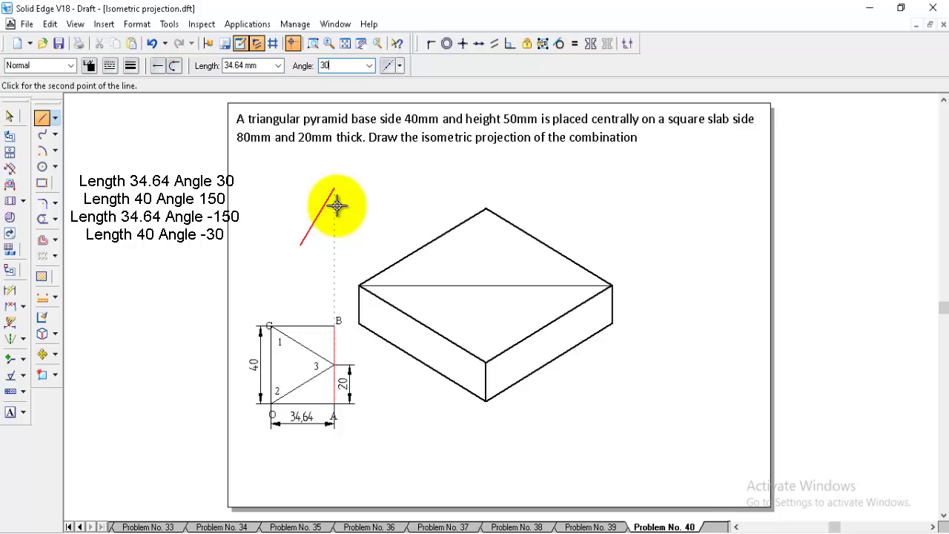
{"action": "key", "text": "Return"}
{"action": "key", "text": "Tab"}
{"action": "type", "text": "15"}
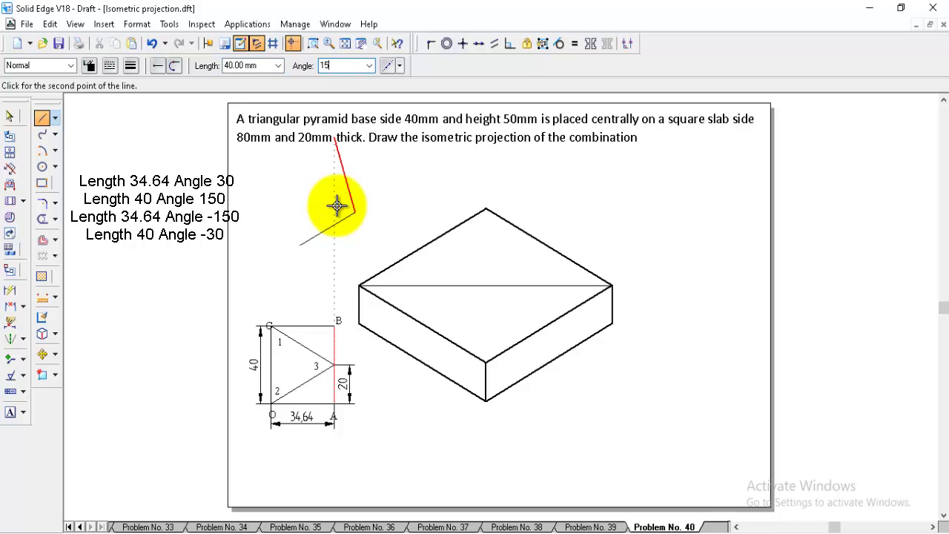
{"action": "type", "text": "0"}
{"action": "key", "text": "Return"}
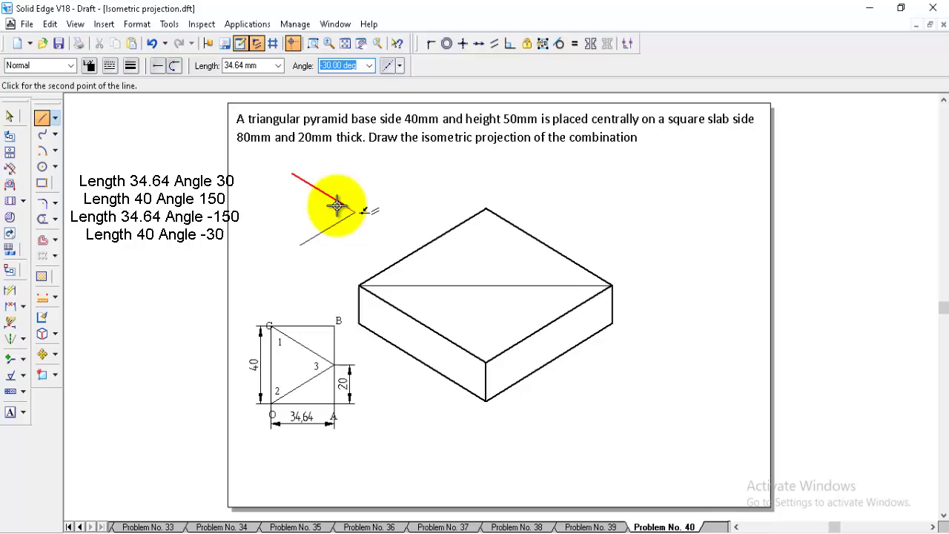
{"action": "key", "text": "Return"}
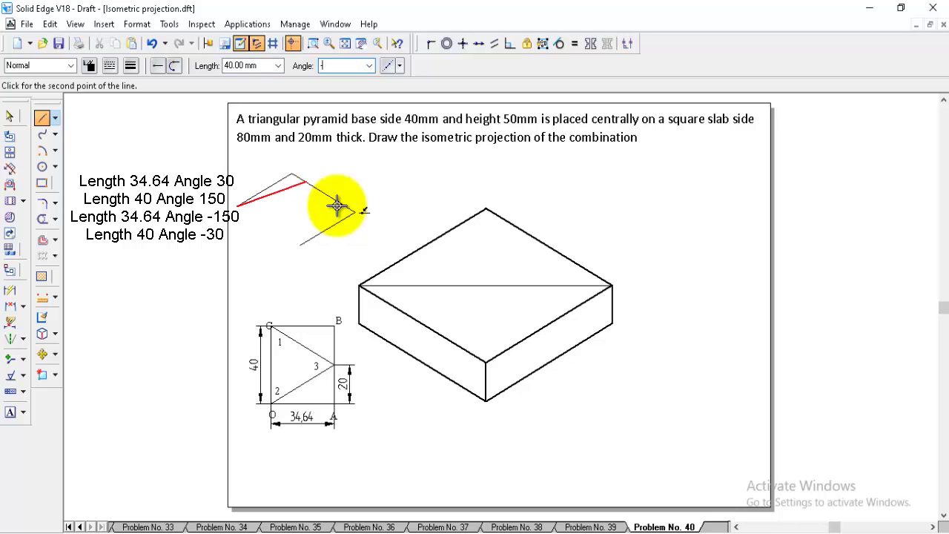
{"action": "key", "text": "Return"}
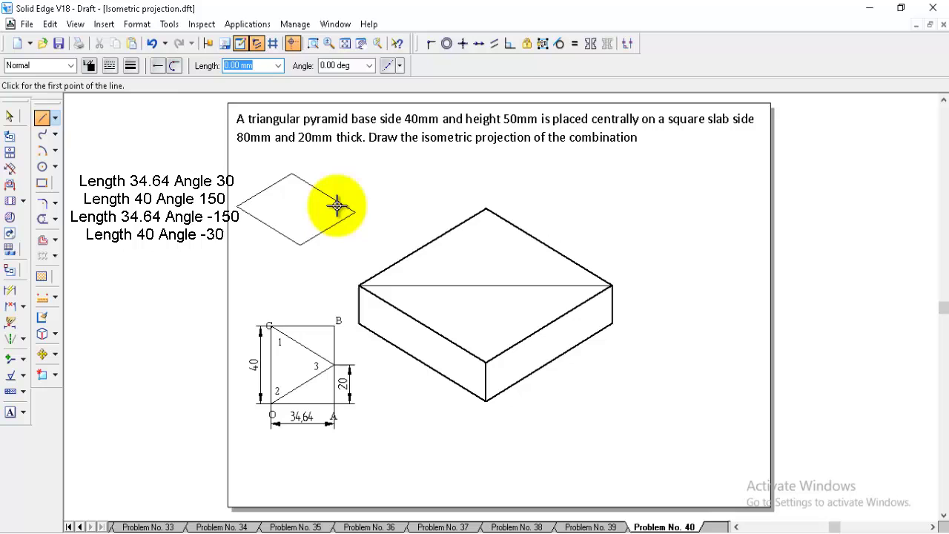
Switch to the Visible line style and move labels O and A to the bottom and right corners.
{"action": "left_click", "coordinate": [71, 65]}
{"action": "left_click", "coordinate": [29, 178]}
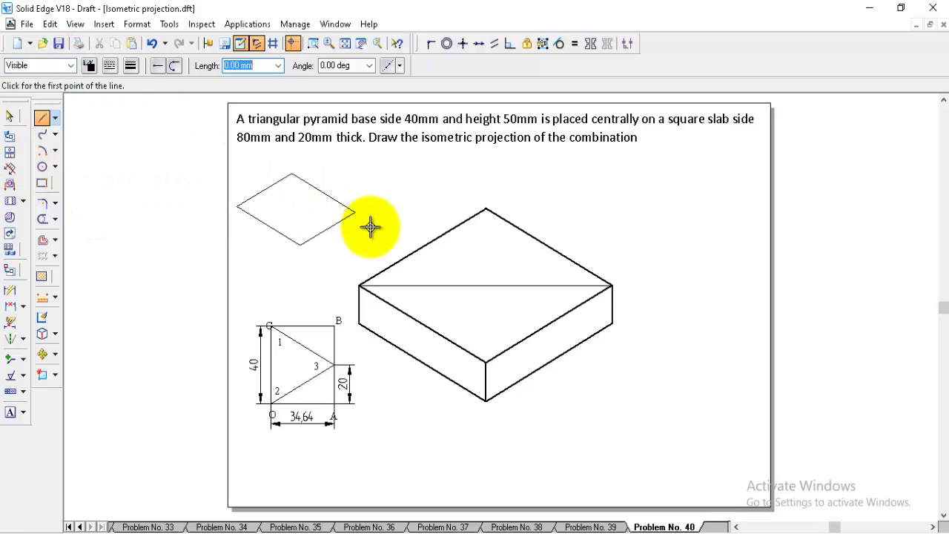
{"action": "left_click", "coordinate": [43, 358]}
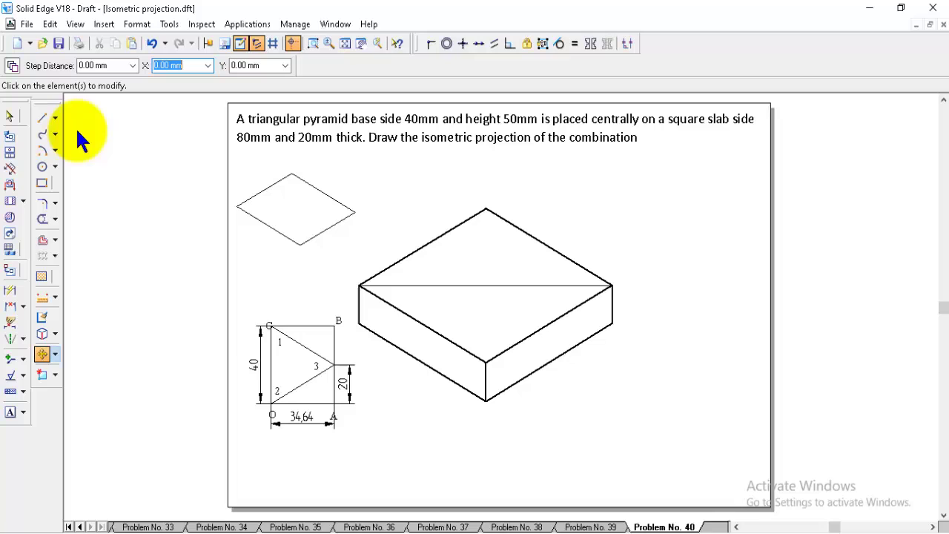
{"action": "left_click", "coordinate": [282, 424]}
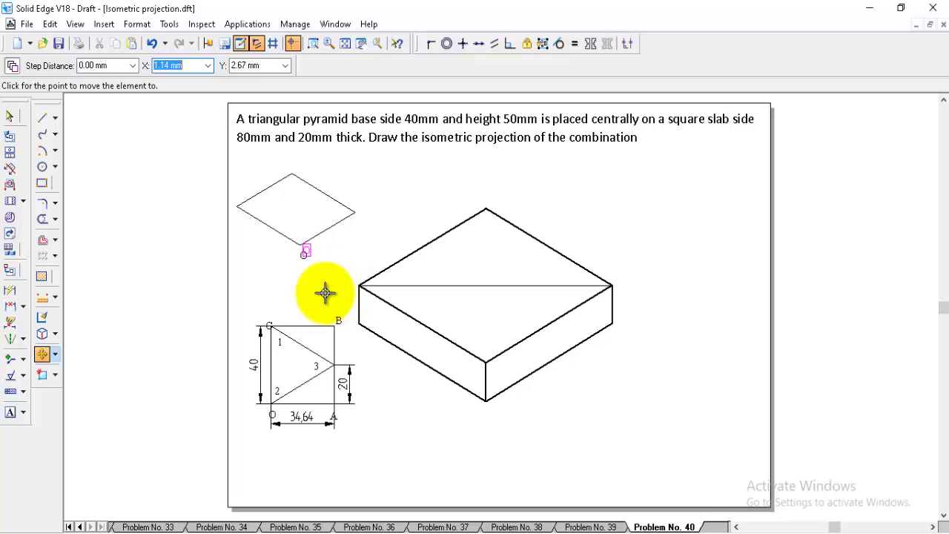
{"action": "left_click", "coordinate": [323, 298]}
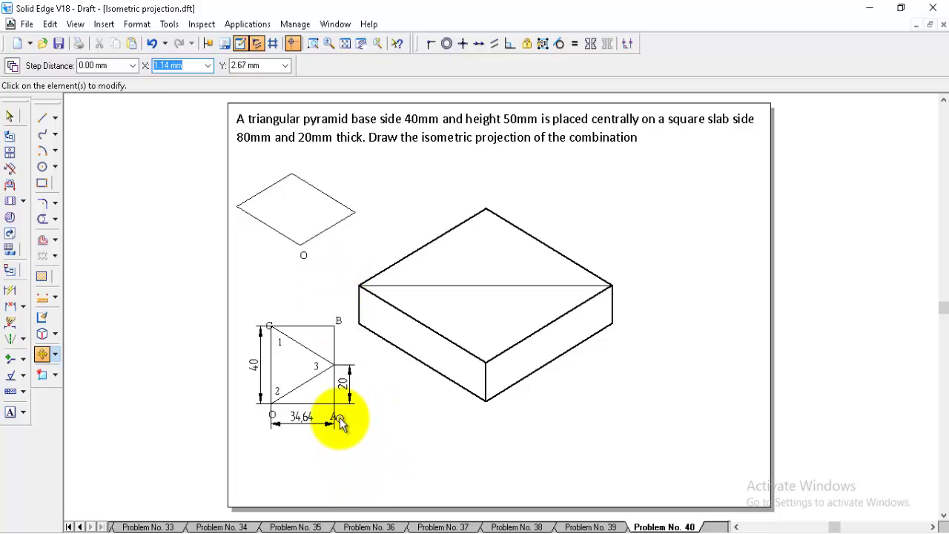
{"action": "left_click", "coordinate": [337, 419]}
{"action": "left_click", "coordinate": [387, 259]}
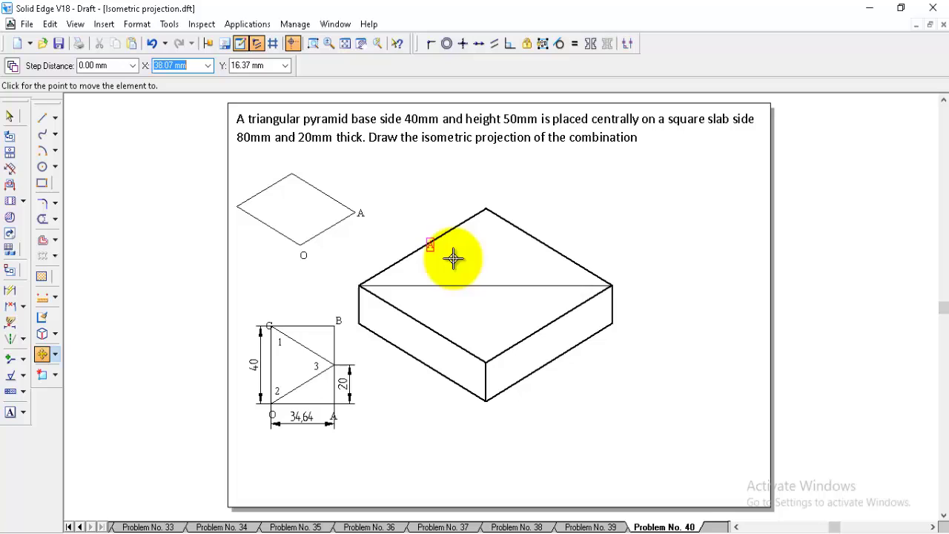
Move labels B and C to the rhombus's top and left corners.
{"action": "left_click", "coordinate": [339, 321]}
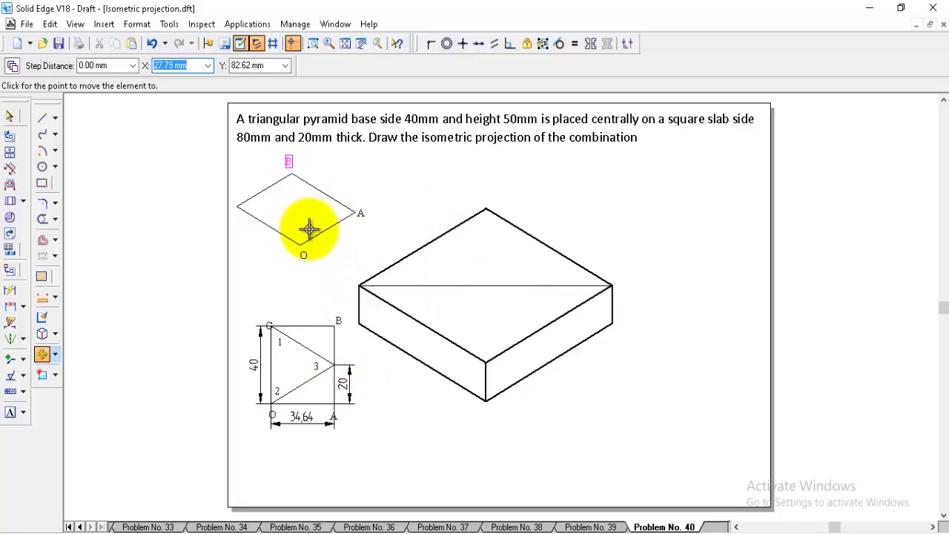
{"action": "left_click", "coordinate": [310, 233]}
{"action": "left_click", "coordinate": [267, 320]}
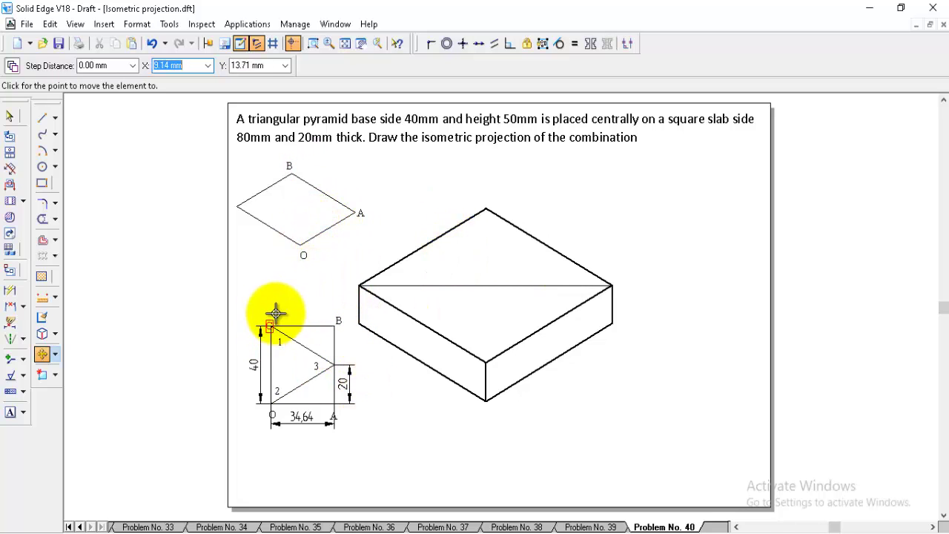
{"action": "left_click", "coordinate": [236, 186]}
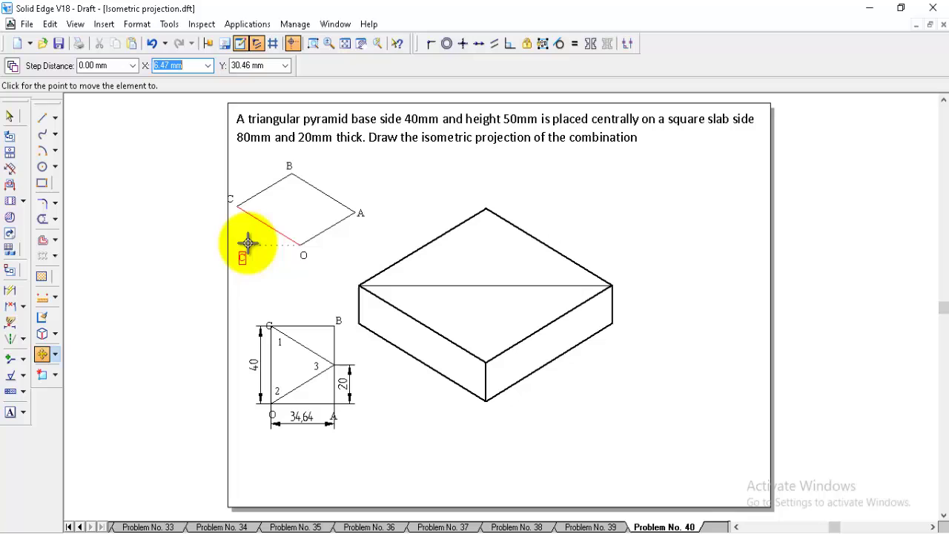
Draw the isometric base triangle from O to the third vertex, to C and back.
{"action": "left_click", "coordinate": [41, 117]}
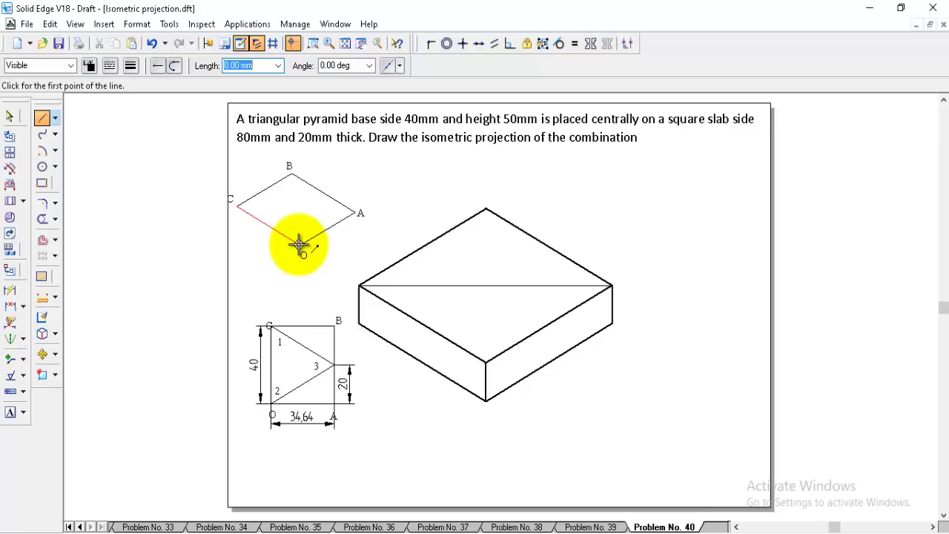
{"action": "left_click", "coordinate": [300, 244]}
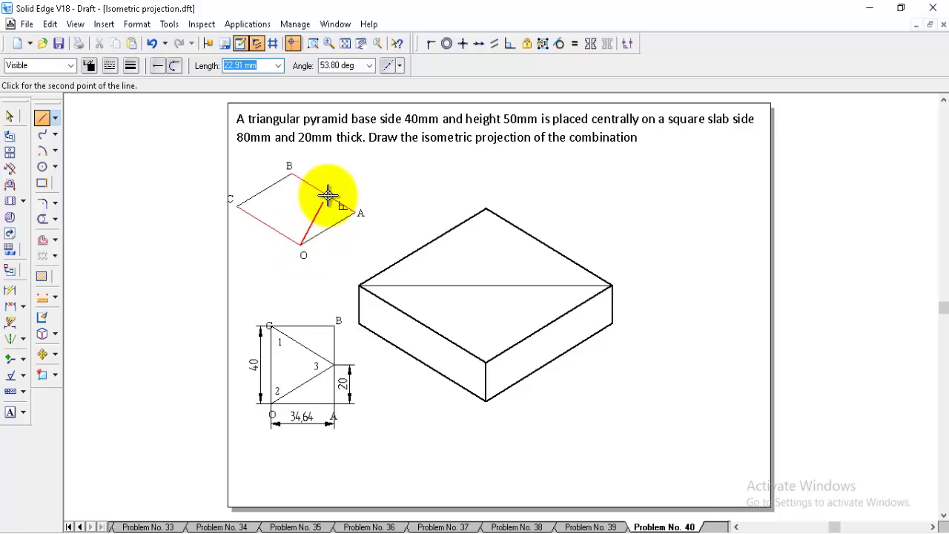
{"action": "left_click", "coordinate": [324, 193]}
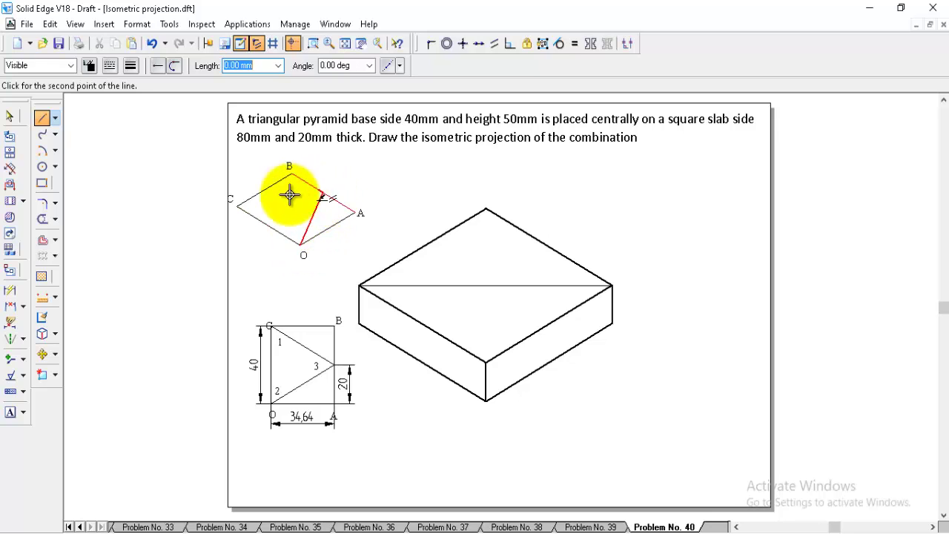
{"action": "left_click", "coordinate": [238, 206]}
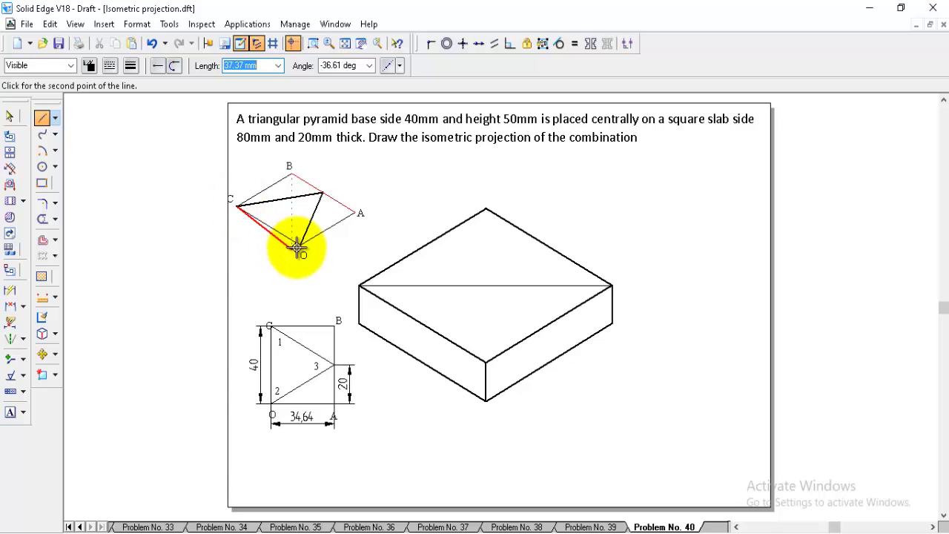
{"action": "left_click", "coordinate": [300, 244]}
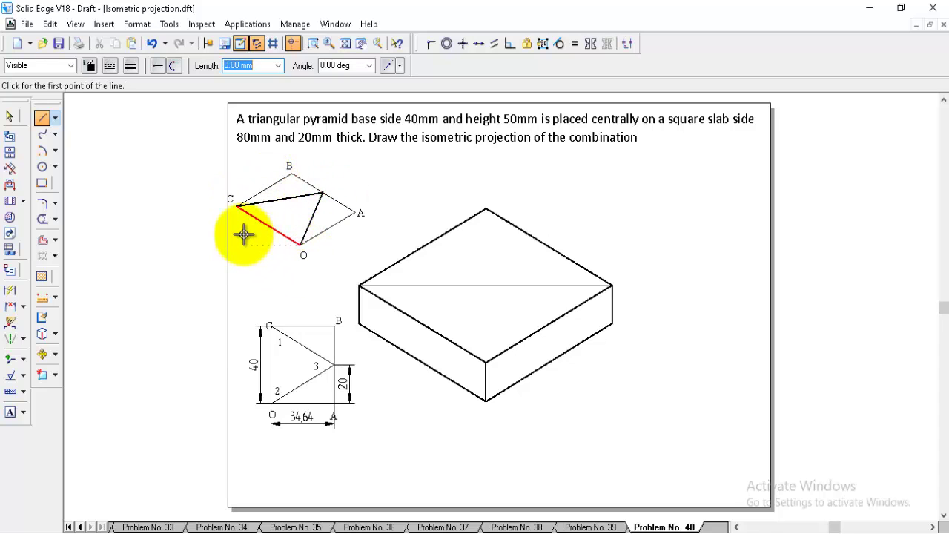
Delete label B and the rhombus edges B–A and O–A.
{"action": "left_click", "coordinate": [10, 119]}
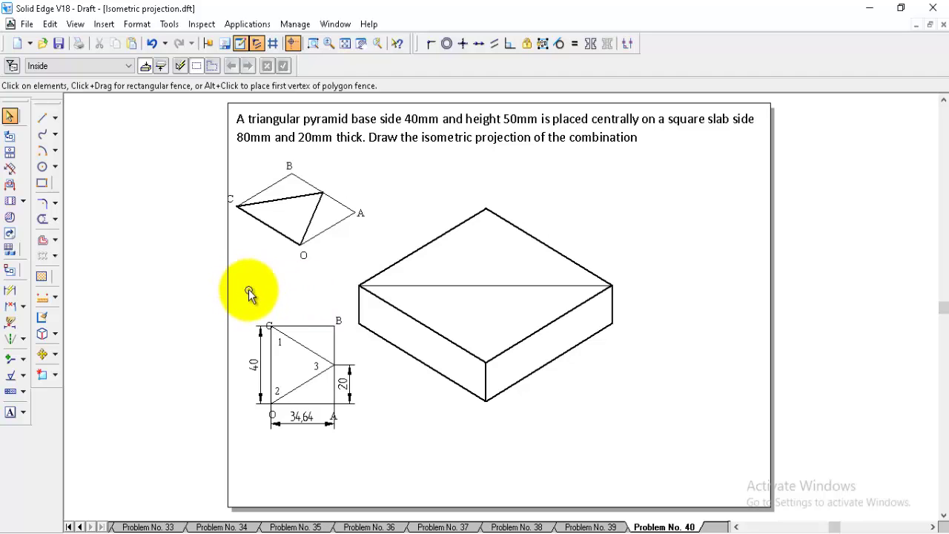
{"action": "left_click", "coordinate": [289, 166]}
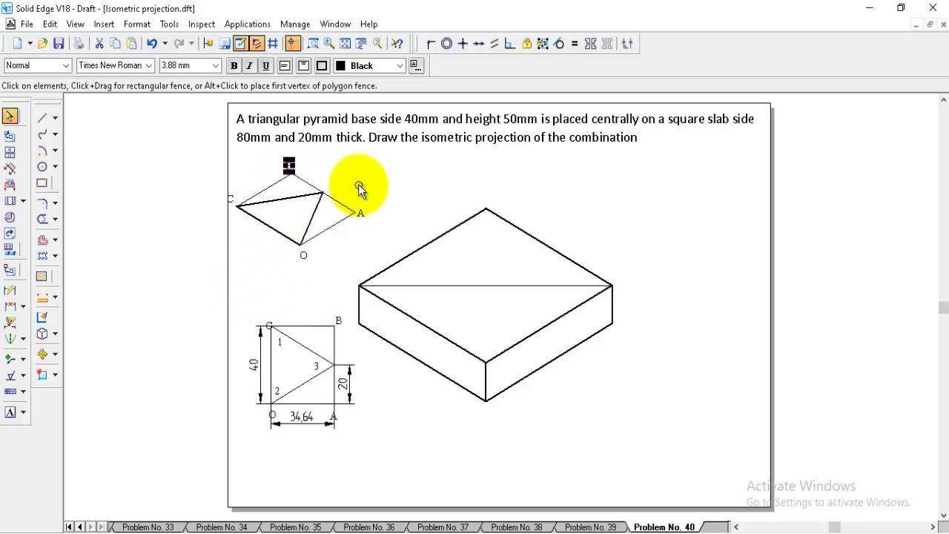
{"action": "key", "text": "Delete"}
{"action": "left_click", "coordinate": [340, 205]}
{"action": "key", "text": "Delete"}
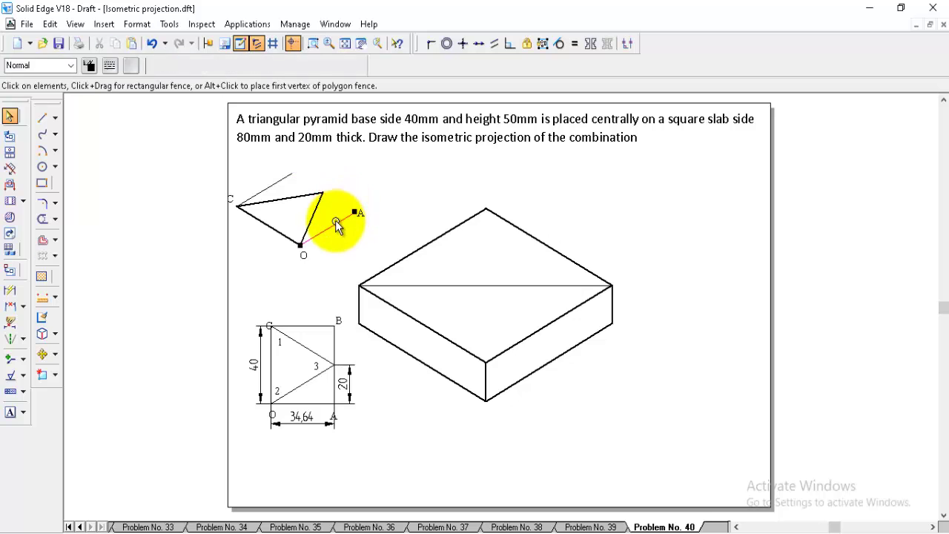
{"action": "left_click", "coordinate": [336, 225]}
{"action": "key", "text": "Delete"}
Delete the leftover thin line from C and the C and A labels.
{"action": "left_click", "coordinate": [267, 187]}
{"action": "key", "text": "Delete"}
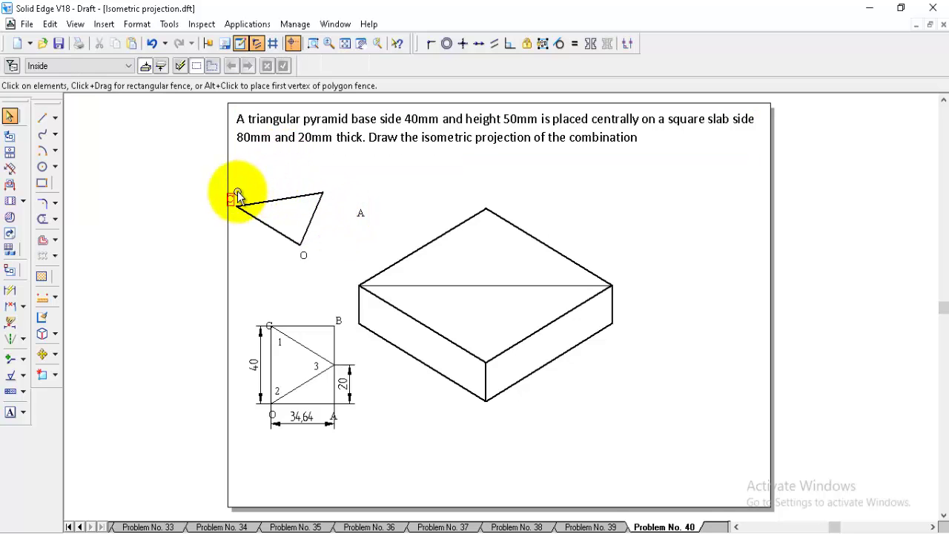
{"action": "left_click", "coordinate": [238, 194]}
{"action": "key", "text": "Delete"}
{"action": "left_click", "coordinate": [361, 212]}
Draw two Normal-style medians in the base triangle and a vertical axis rising from their crossing.
{"action": "key", "text": "Delete"}
{"action": "left_click", "coordinate": [42, 119]}
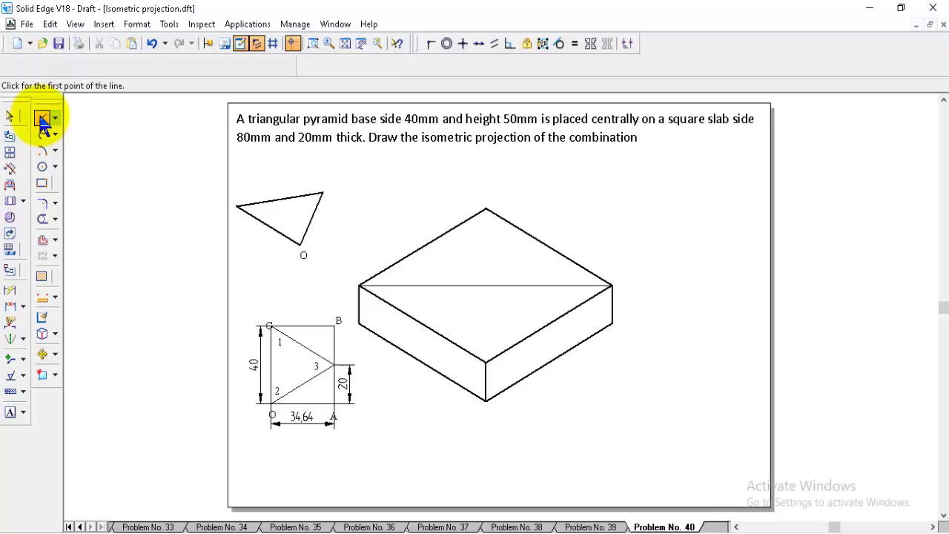
{"action": "left_click", "coordinate": [71, 65]}
{"action": "left_click", "coordinate": [36, 131]}
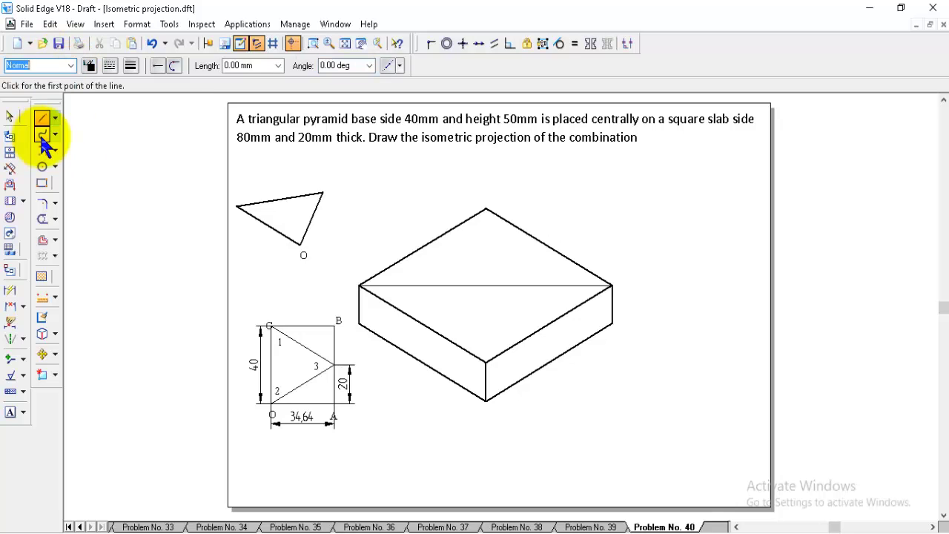
{"action": "left_click", "coordinate": [238, 205]}
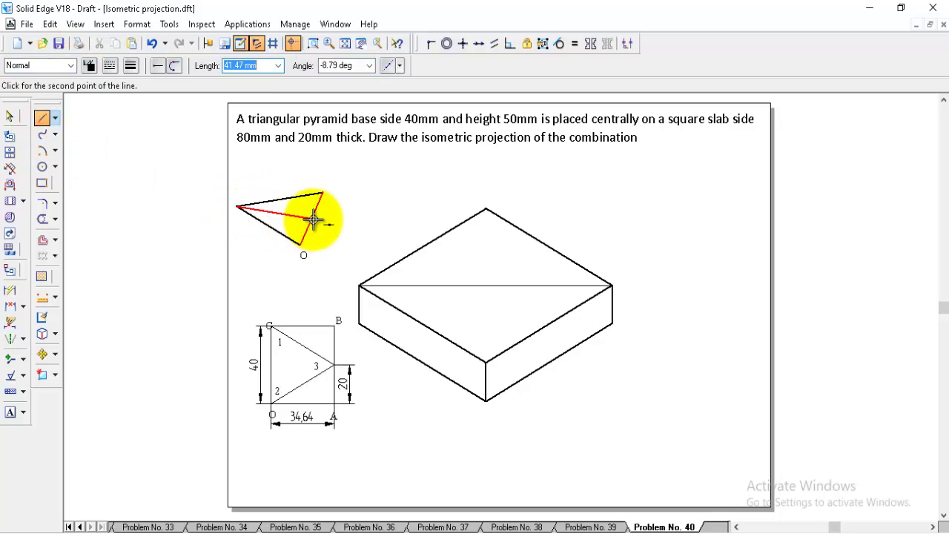
{"action": "left_click", "coordinate": [318, 218]}
{"action": "left_click", "coordinate": [324, 191]}
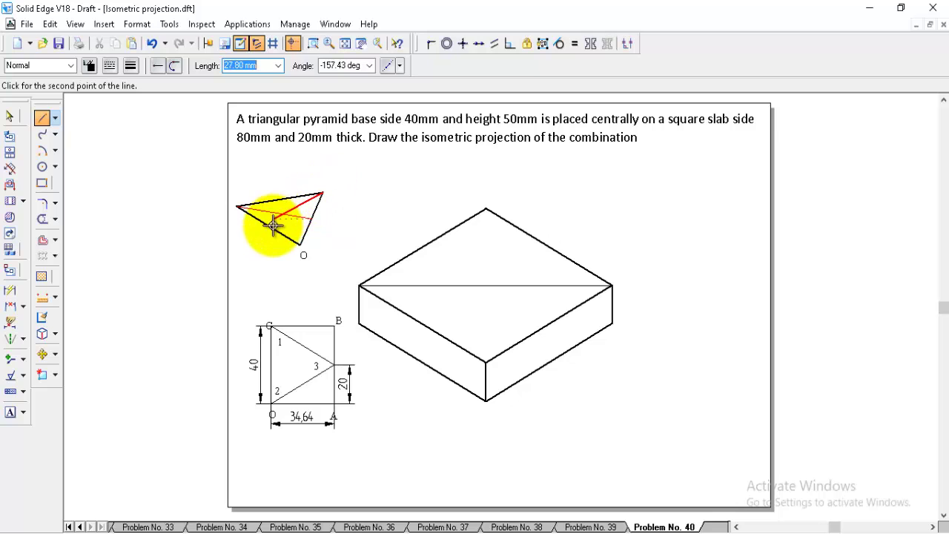
{"action": "left_click", "coordinate": [269, 225]}
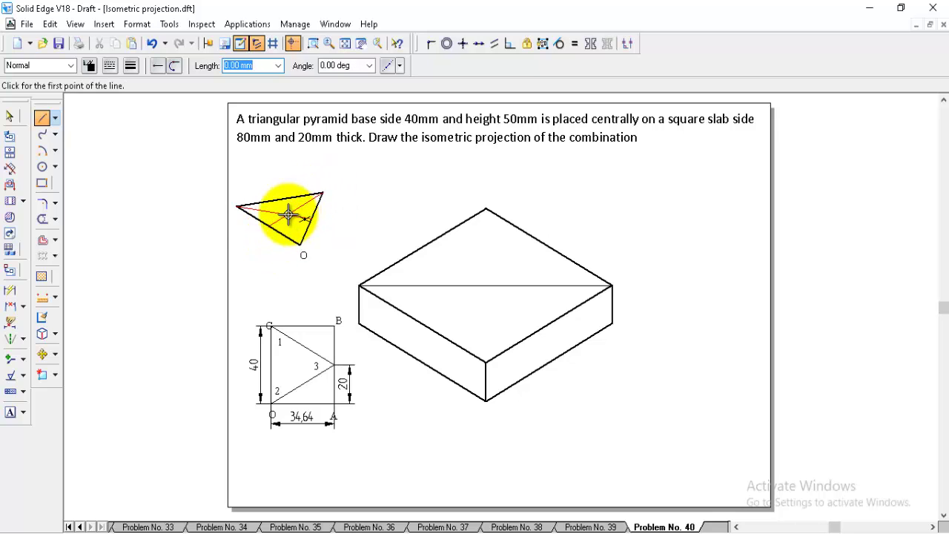
{"action": "left_click", "coordinate": [289, 215]}
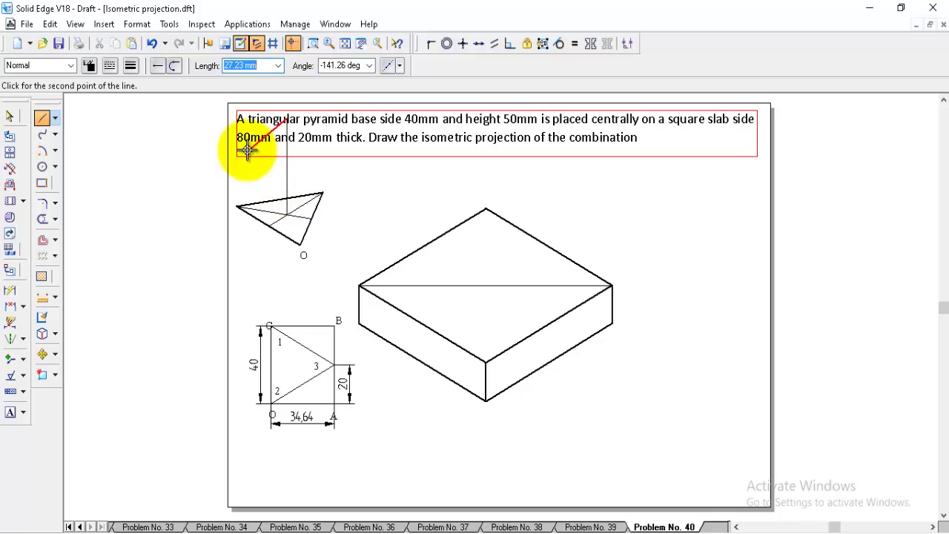
{"action": "left_click", "coordinate": [267, 181]}
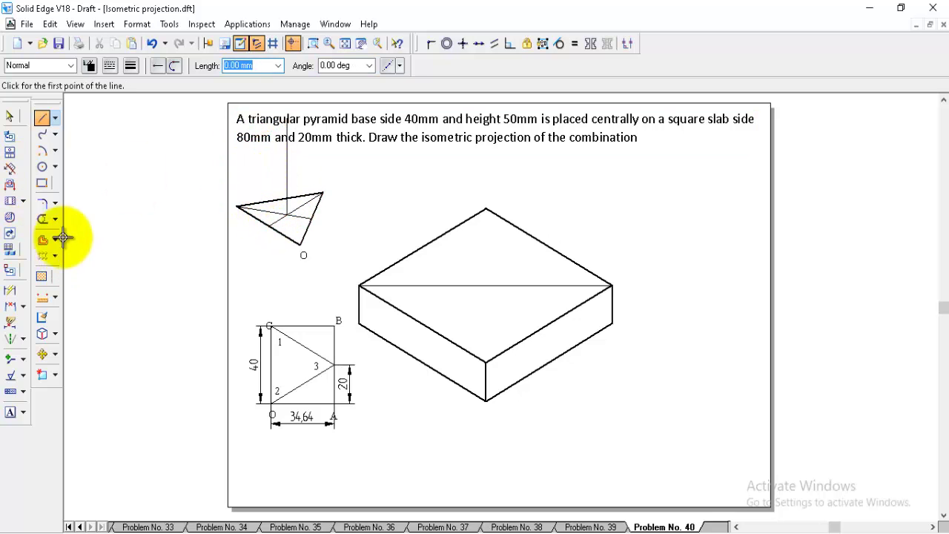
Move the small triangle and its axis from their centre to the centre of the slab top.
{"action": "left_click", "coordinate": [43, 351]}
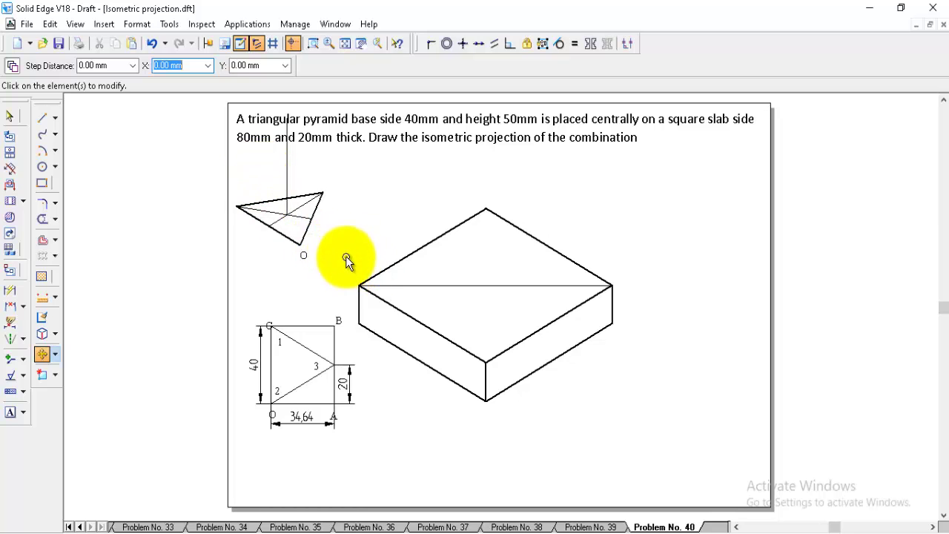
{"action": "left_click_drag", "start_coordinate": [346, 256], "coordinate": [243, 185]}
{"action": "right_click", "coordinate": [288, 183]}
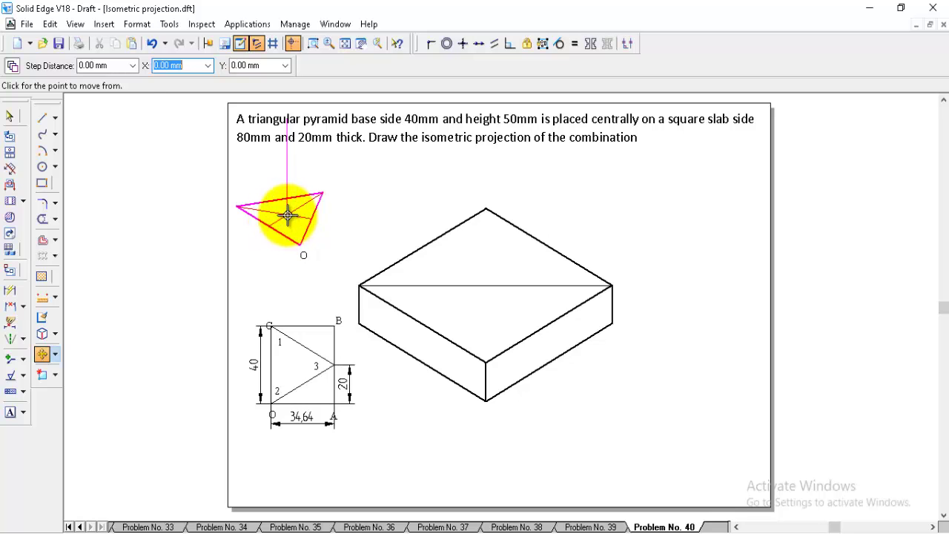
{"action": "left_click", "coordinate": [288, 216]}
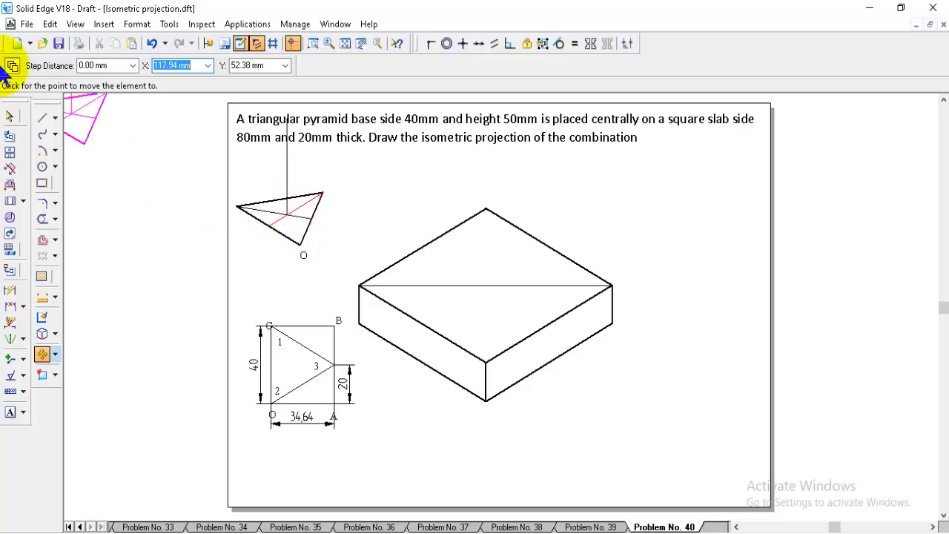
{"action": "left_click", "coordinate": [484, 284]}
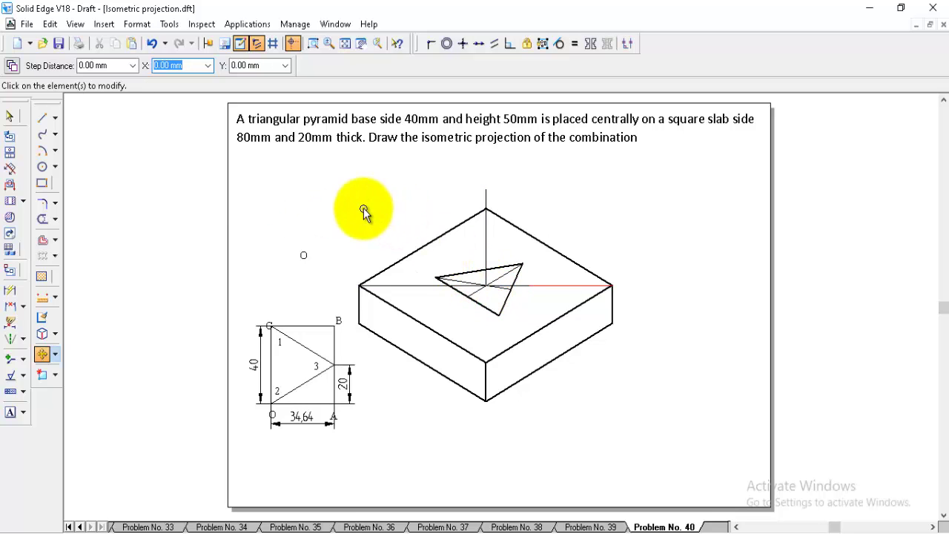
Delete the horizontal construction line across the slab.
{"action": "left_click", "coordinate": [9, 117]}
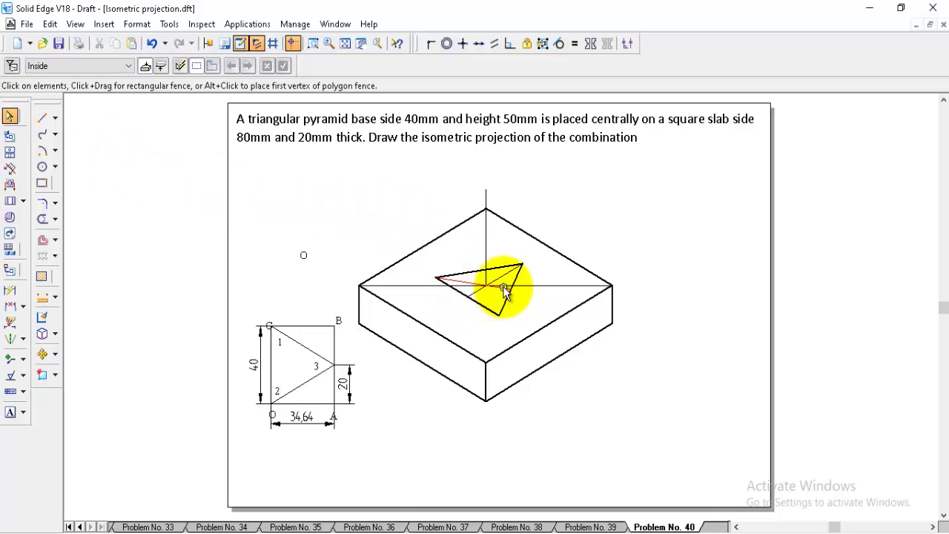
{"action": "left_click", "coordinate": [504, 289]}
{"action": "key", "text": "Escape"}
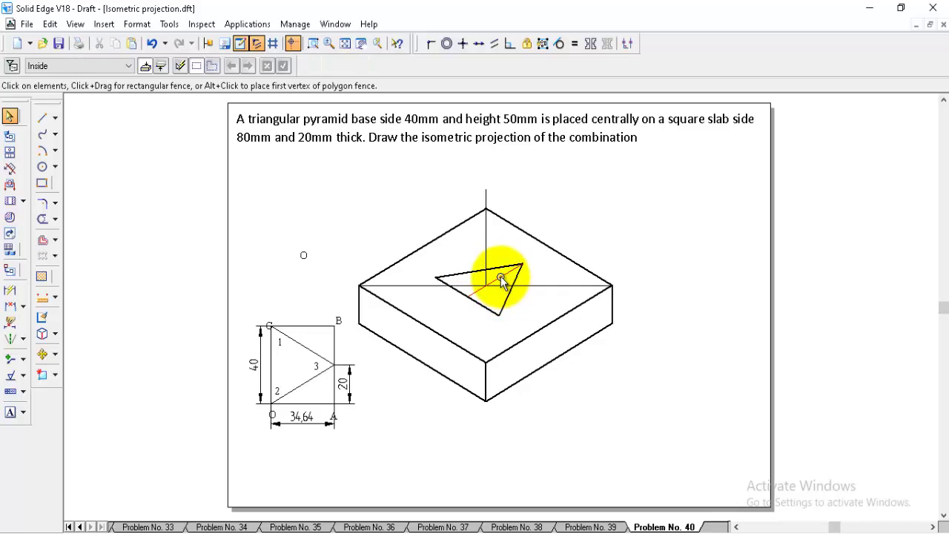
{"action": "left_click", "coordinate": [501, 285]}
{"action": "key", "text": "Delete"}
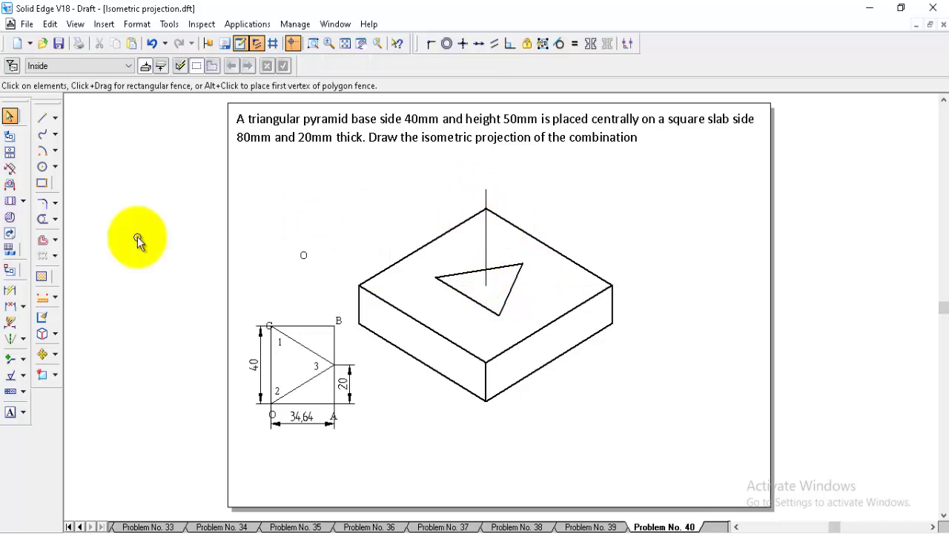
In Visible line style, draw the slant edge from the apex to the triangle's left corner.
{"action": "left_click", "coordinate": [42, 121]}
{"action": "left_click", "coordinate": [71, 65]}
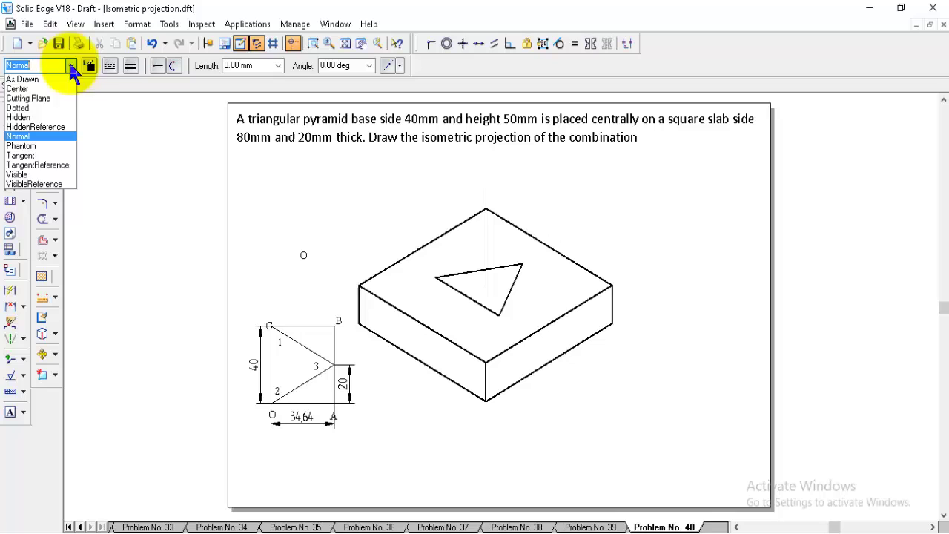
{"action": "left_click", "coordinate": [30, 179]}
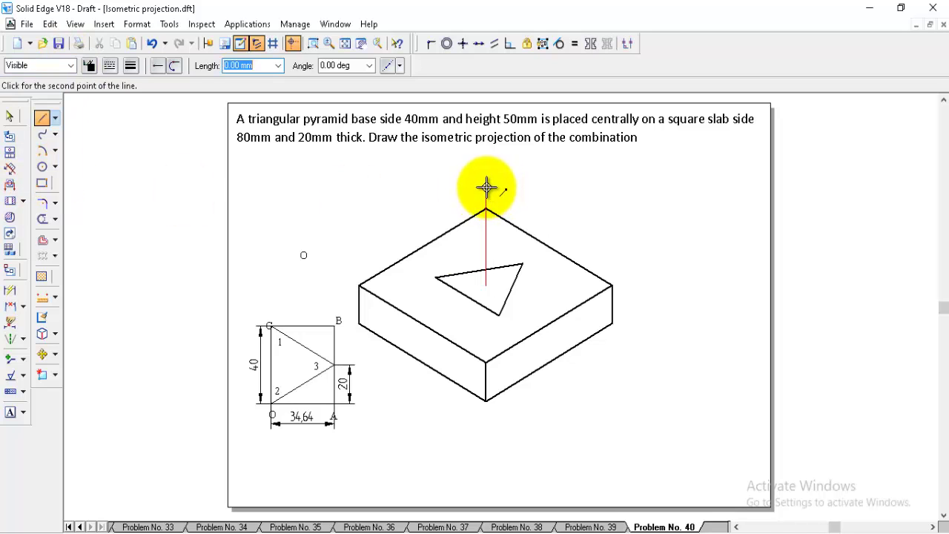
{"action": "left_click", "coordinate": [486, 189]}
{"action": "left_click", "coordinate": [435, 277]}
{"action": "right_click", "coordinate": [503, 189]}
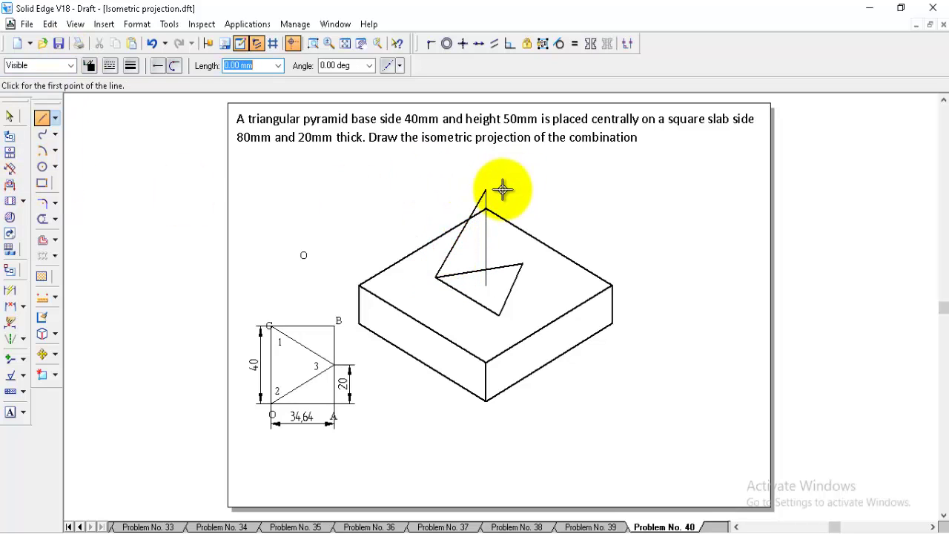
Draw slant edges from the apex to the bottom and right corners, then delete the hidden inner lines.
{"action": "left_click", "coordinate": [486, 190]}
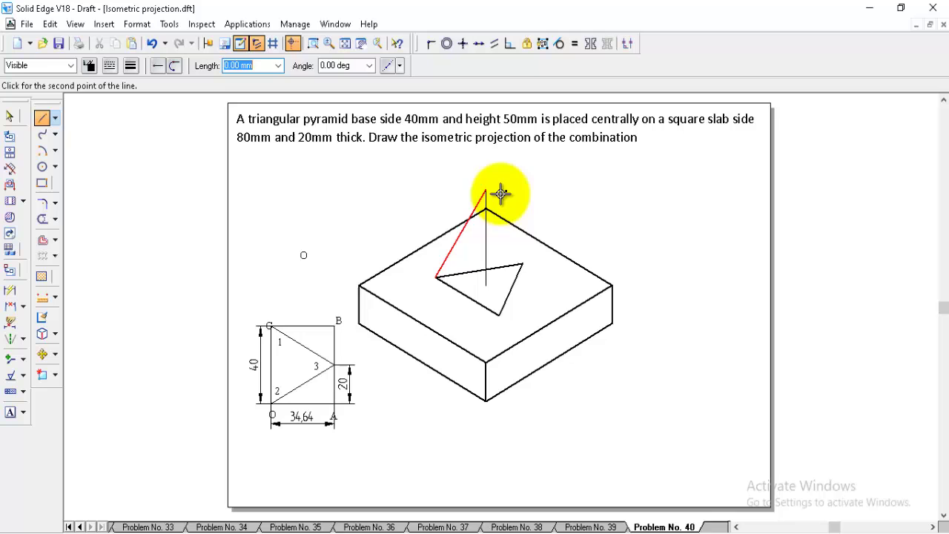
{"action": "left_click", "coordinate": [500, 313]}
{"action": "right_click", "coordinate": [494, 196]}
{"action": "left_click", "coordinate": [487, 191]}
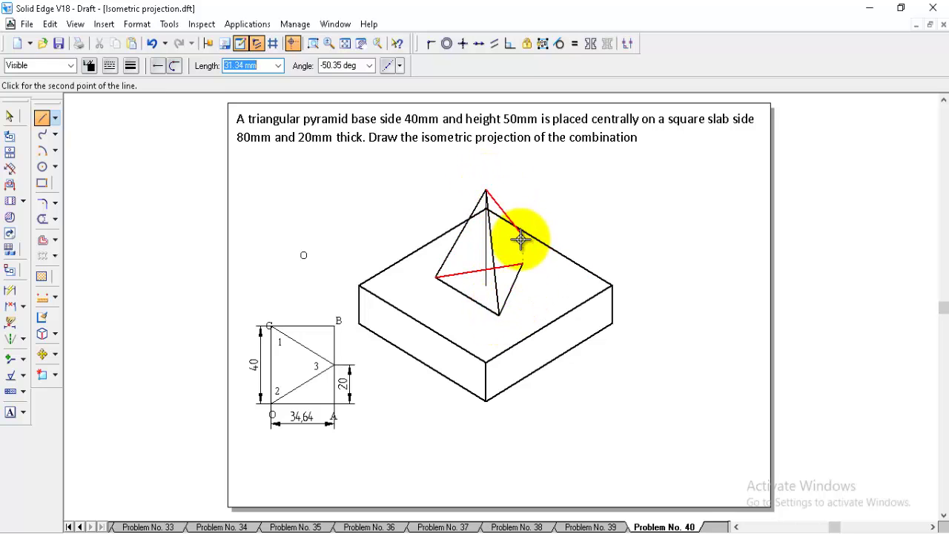
{"action": "left_click", "coordinate": [523, 264]}
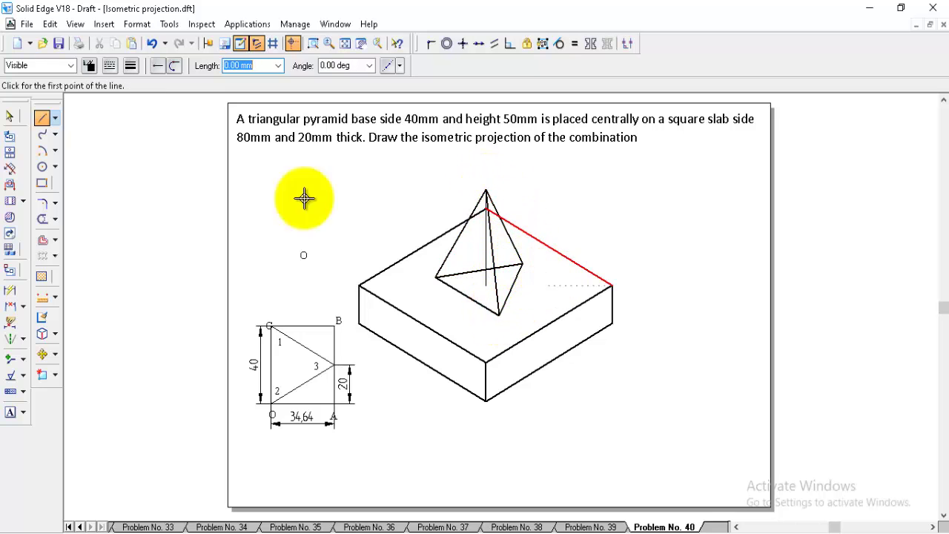
{"action": "left_click", "coordinate": [9, 116]}
{"action": "key", "text": "l"}
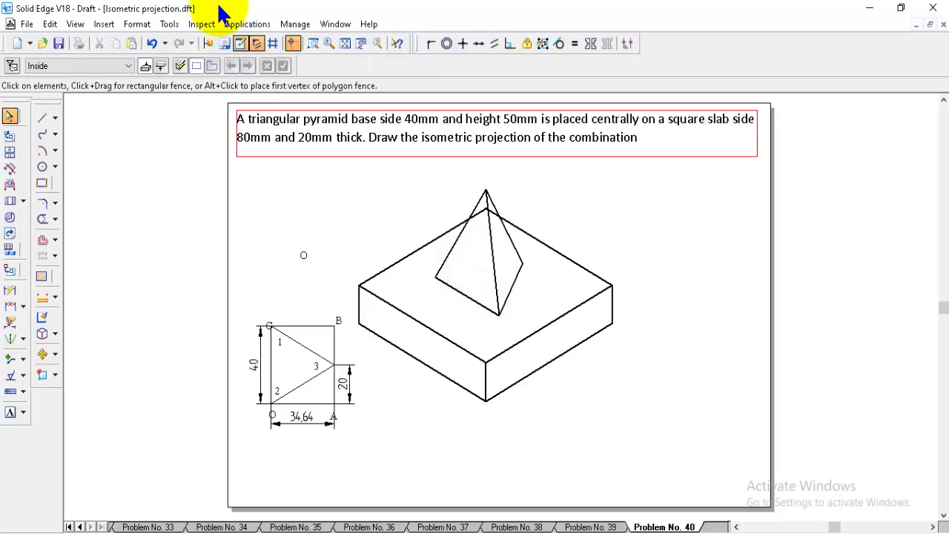
Zoom in on the apex, trim the slab edge hidden behind the pyramid, and fit the sheet.
{"action": "left_click", "coordinate": [312, 43]}
{"action": "left_click", "coordinate": [438, 164]}
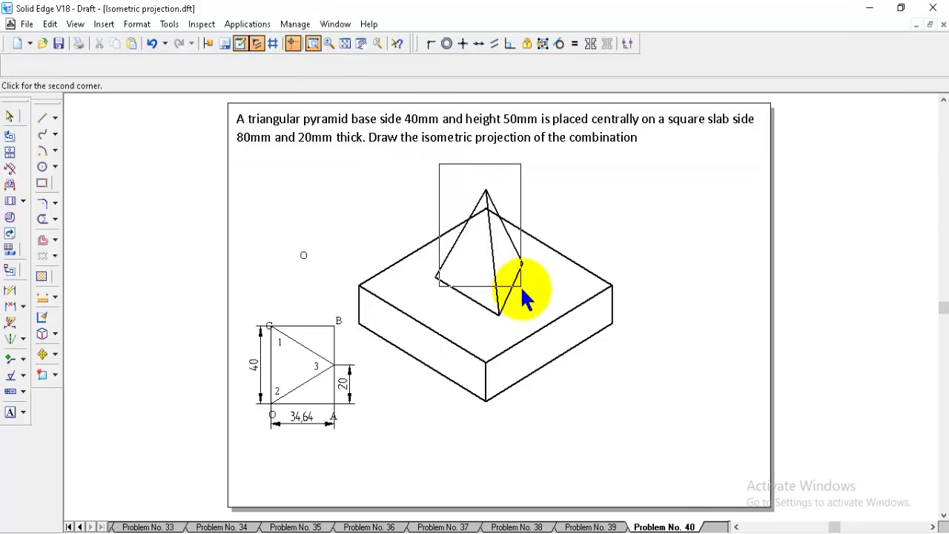
{"action": "left_click", "coordinate": [524, 297]}
{"action": "key", "text": "Escape"}
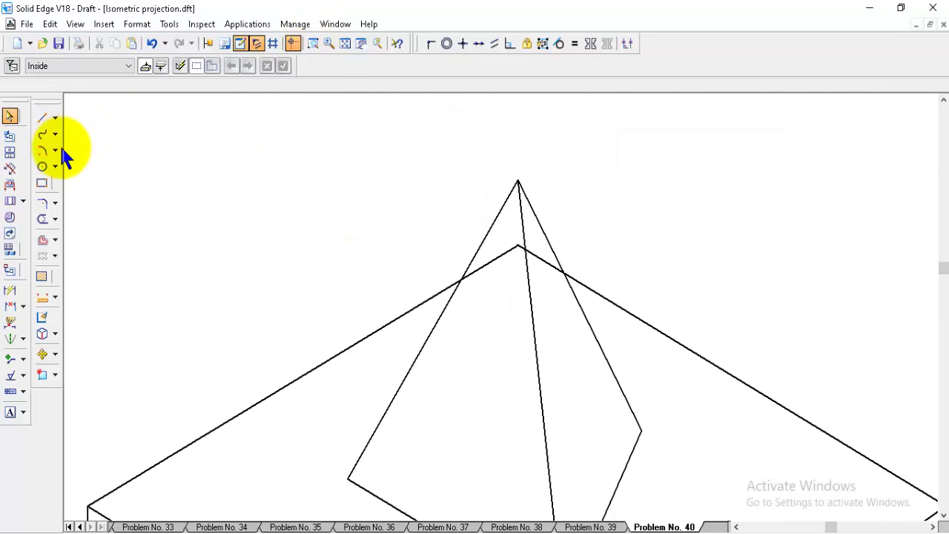
{"action": "left_click", "coordinate": [42, 219]}
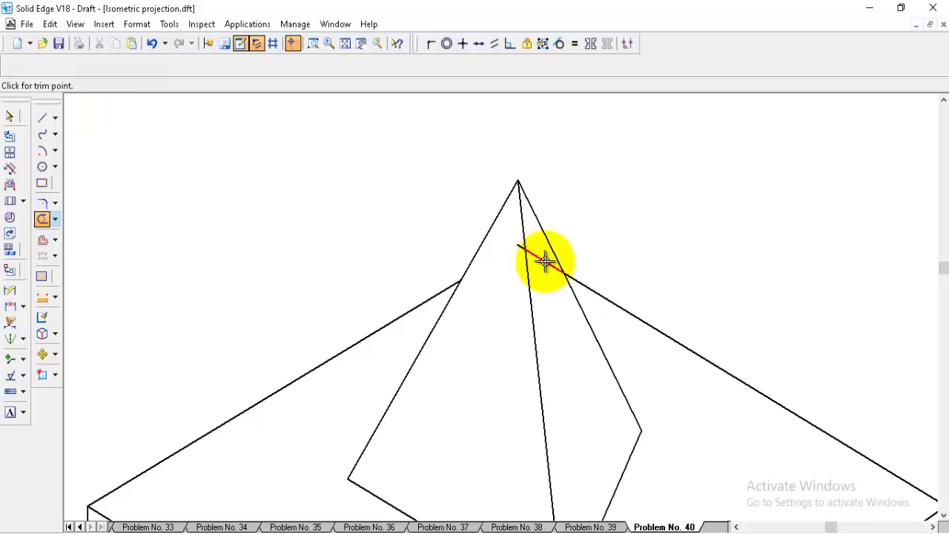
{"action": "left_click", "coordinate": [544, 261]}
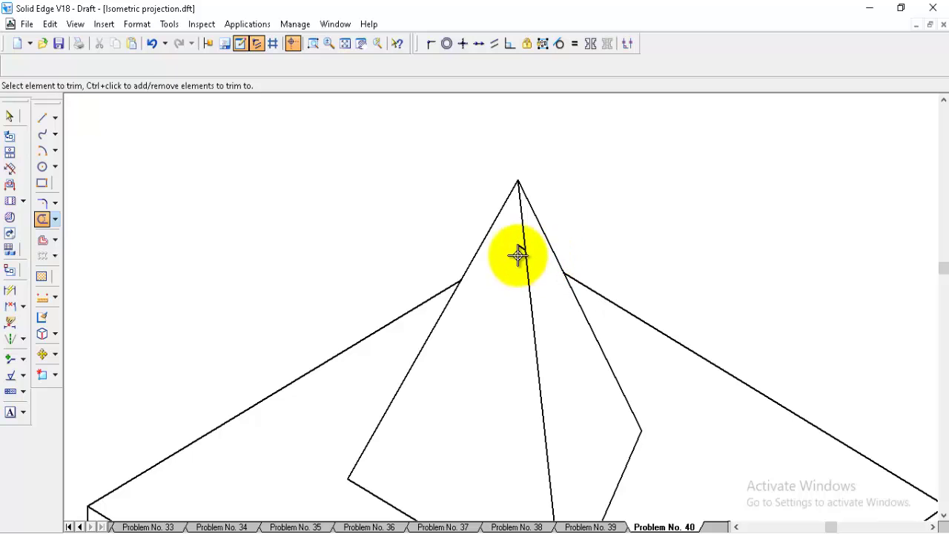
{"action": "left_click", "coordinate": [345, 45]}
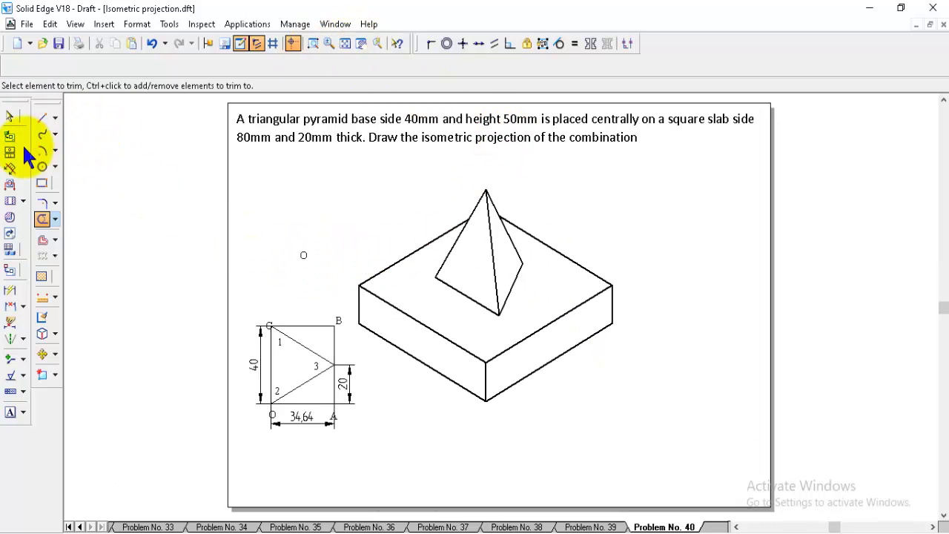
{"action": "left_click", "coordinate": [9, 117]}
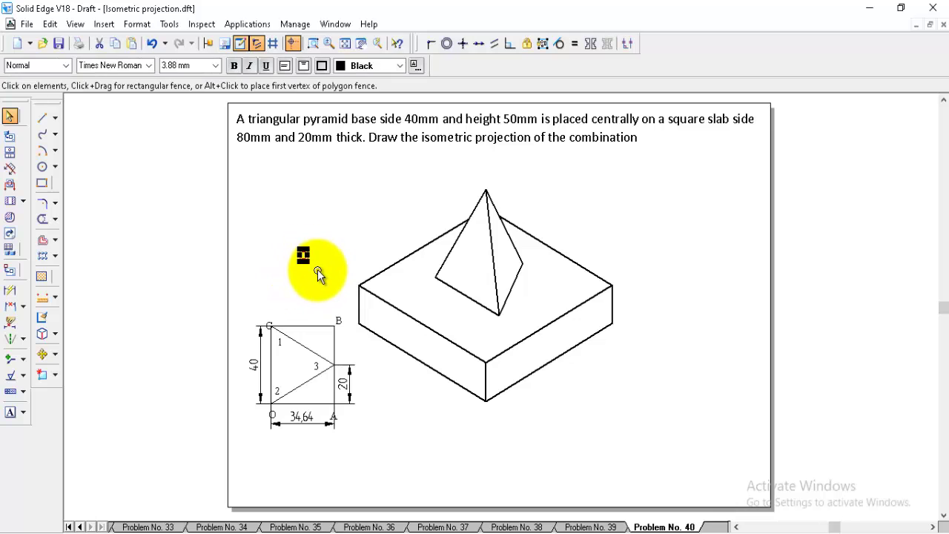
Fence-select the isometric slab and pyramid and scale them by factor 0.814 about a chosen centre.
{"action": "left_click", "coordinate": [316, 267]}
{"action": "left_click", "coordinate": [54, 354]}
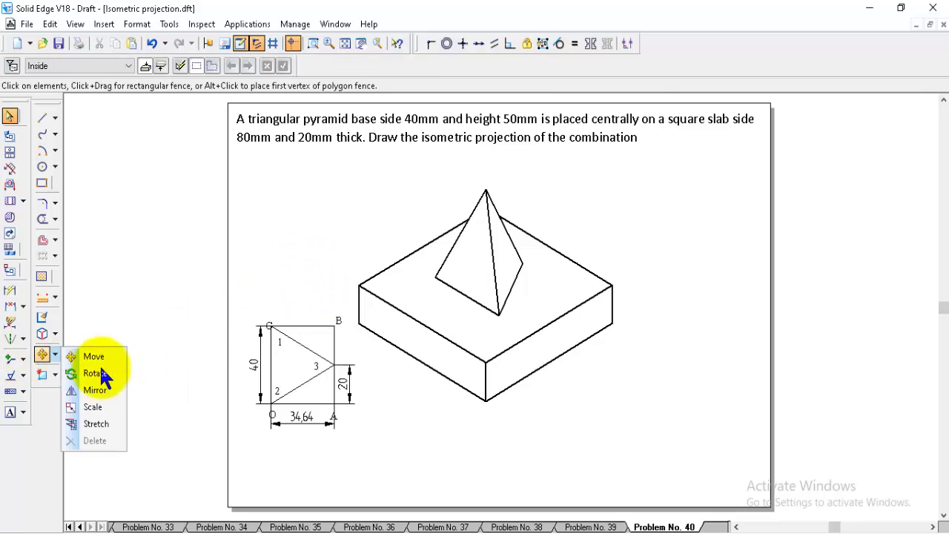
{"action": "left_click", "coordinate": [94, 407]}
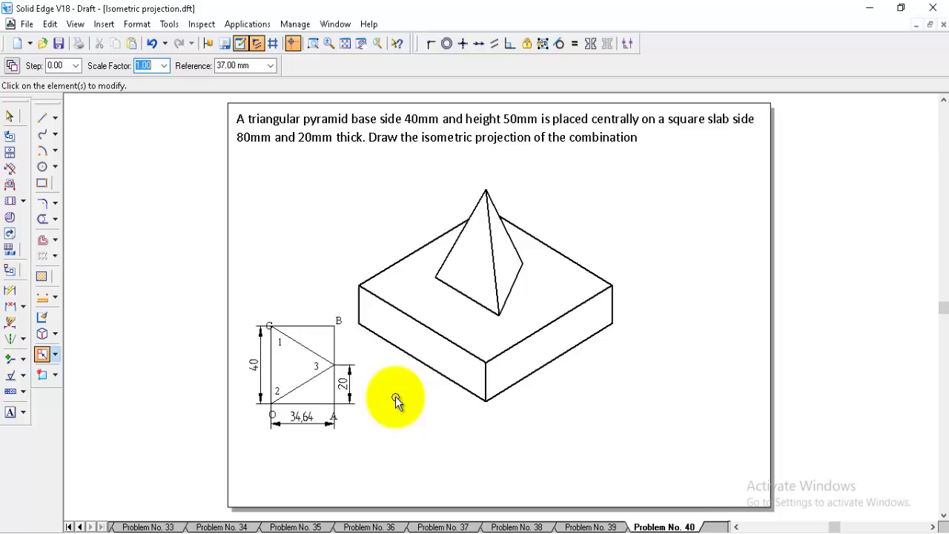
{"action": "left_click_drag", "start_coordinate": [668, 421], "coordinate": [665, 418]}
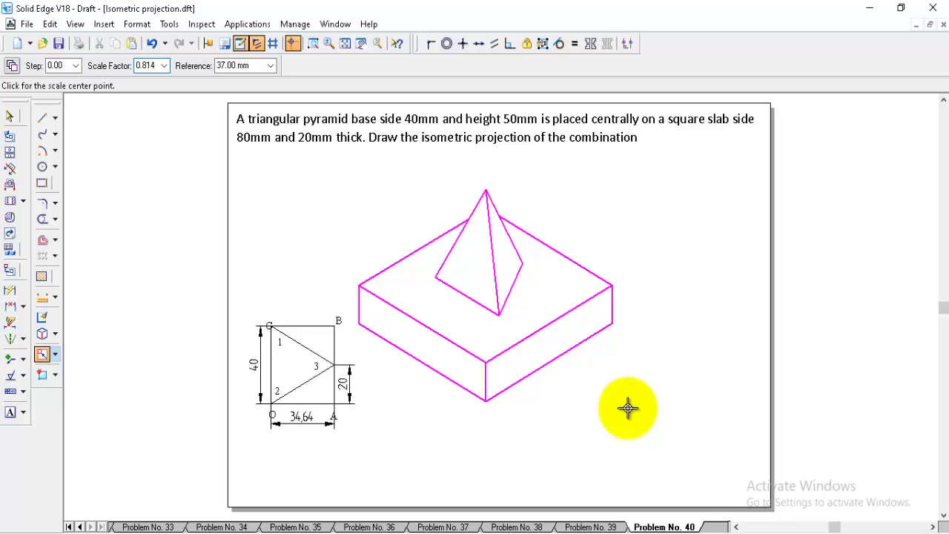
{"action": "left_click", "coordinate": [610, 347]}
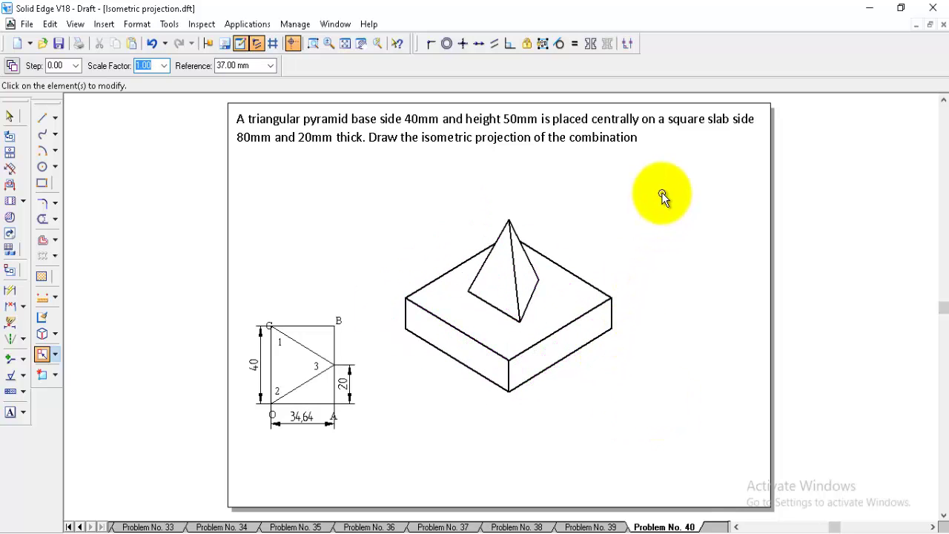